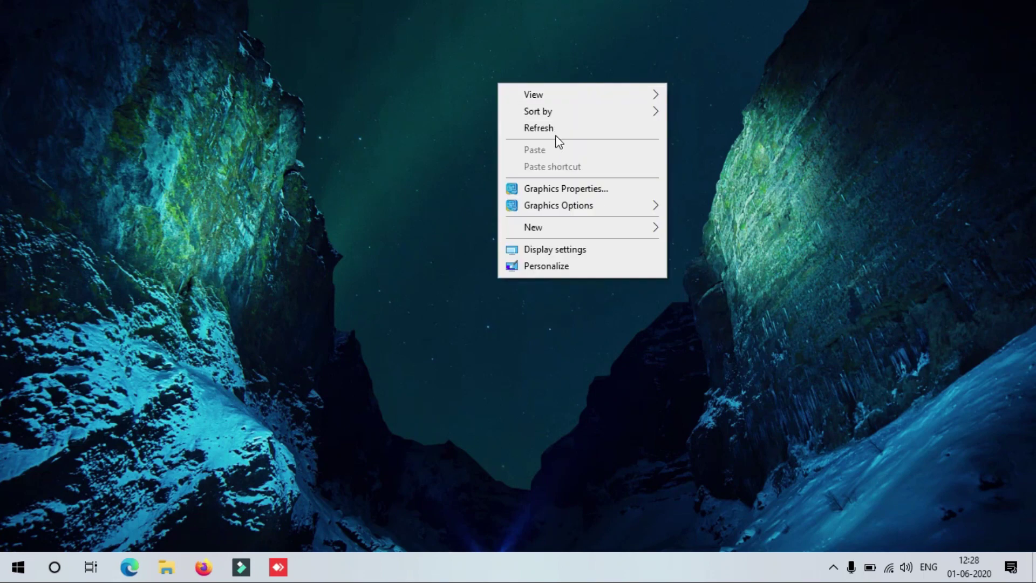
{"action": "right_click", "coordinate": [490, 62]}
{"action": "left_click", "coordinate": [528, 101]}
{"action": "right_click", "coordinate": [525, 95]}
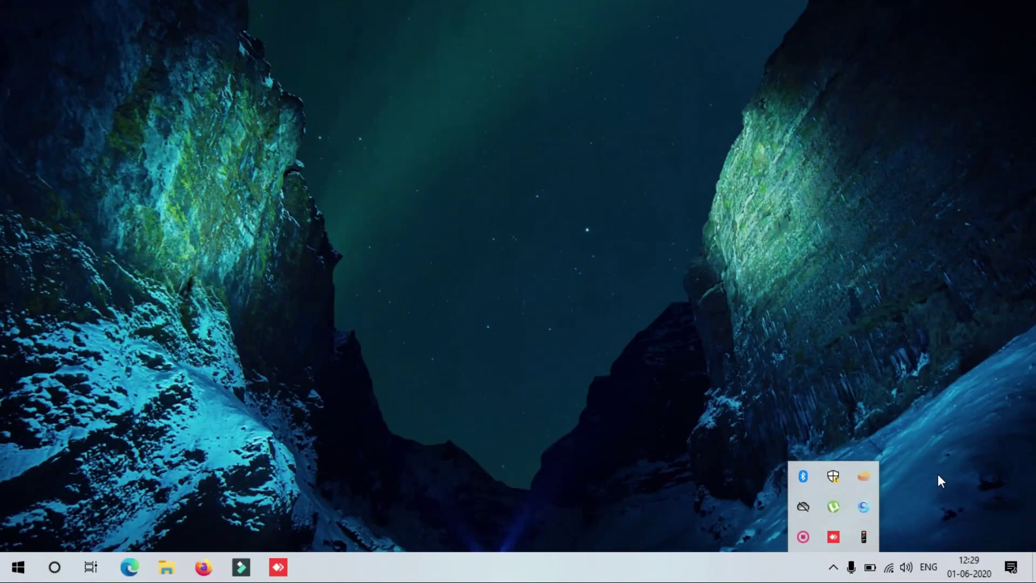
- Open the Network & Internet status settings from the desktop to view the network options, and close Settings
{"action": "left_click", "coordinate": [938, 474]}
{"action": "right_click", "coordinate": [890, 572]}
{"action": "left_click", "coordinate": [891, 553]}
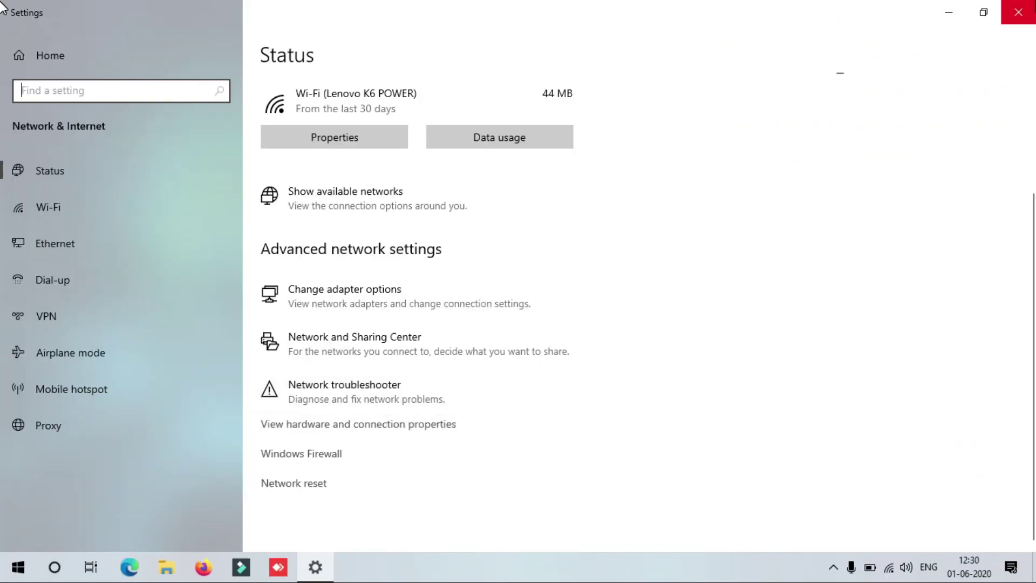
{"action": "left_click", "coordinate": [1018, 12]}
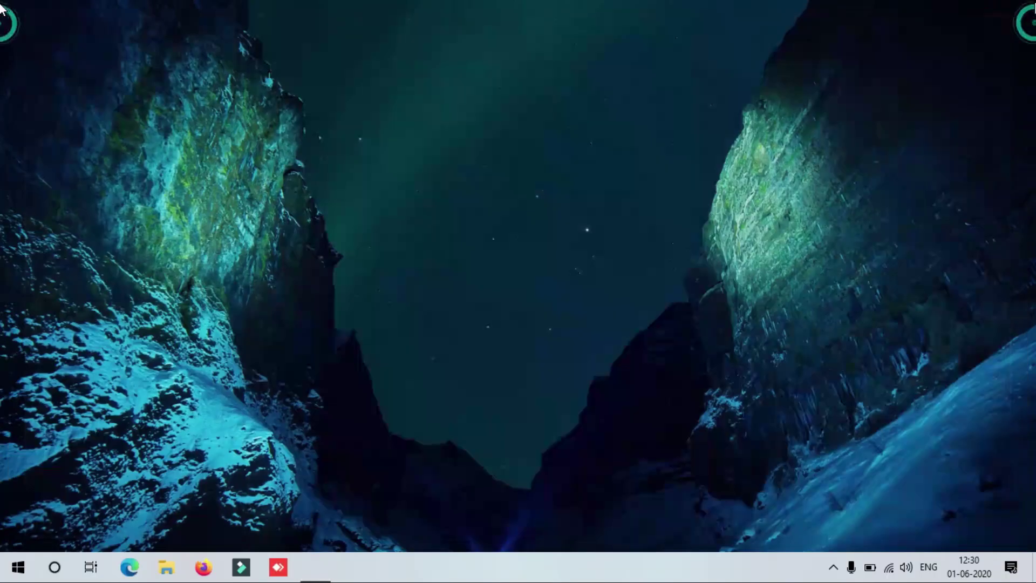
- Find the Troubleshoot page in Windows Settings and view the choices for running recommended troubleshooters
{"action": "left_click", "coordinate": [18, 566]}
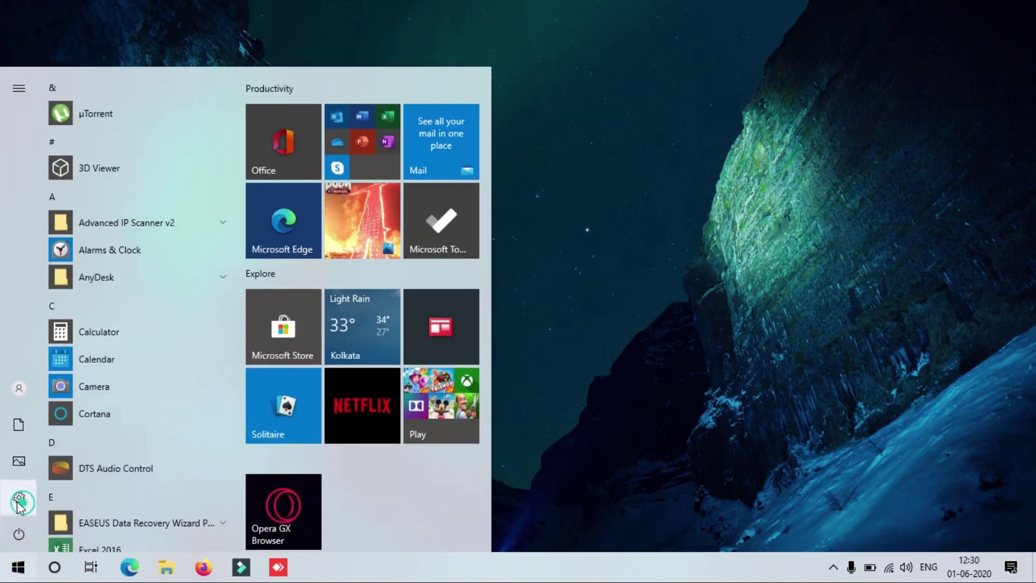
{"action": "left_click", "coordinate": [18, 501]}
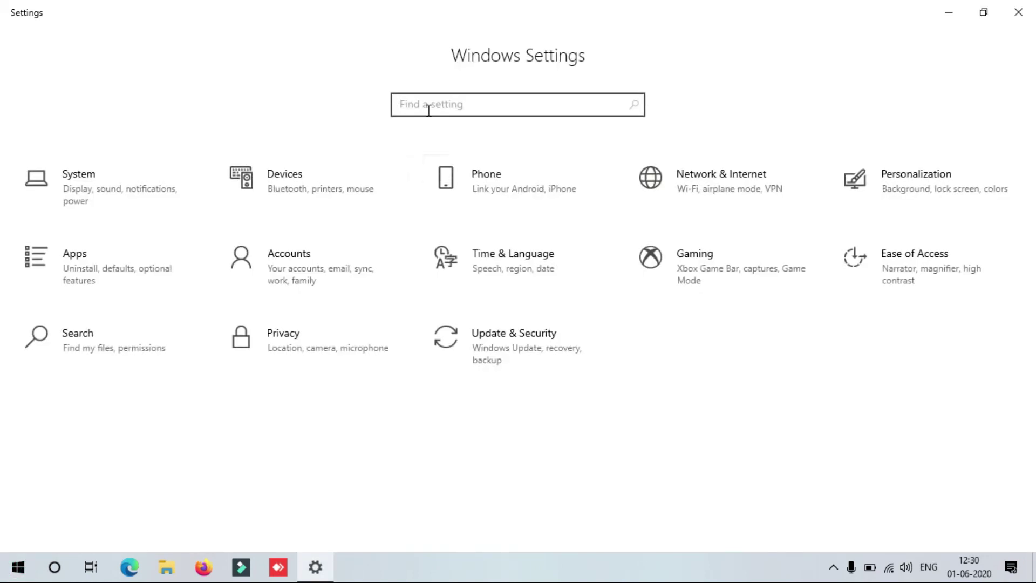
{"action": "type", "text": "trubl"}
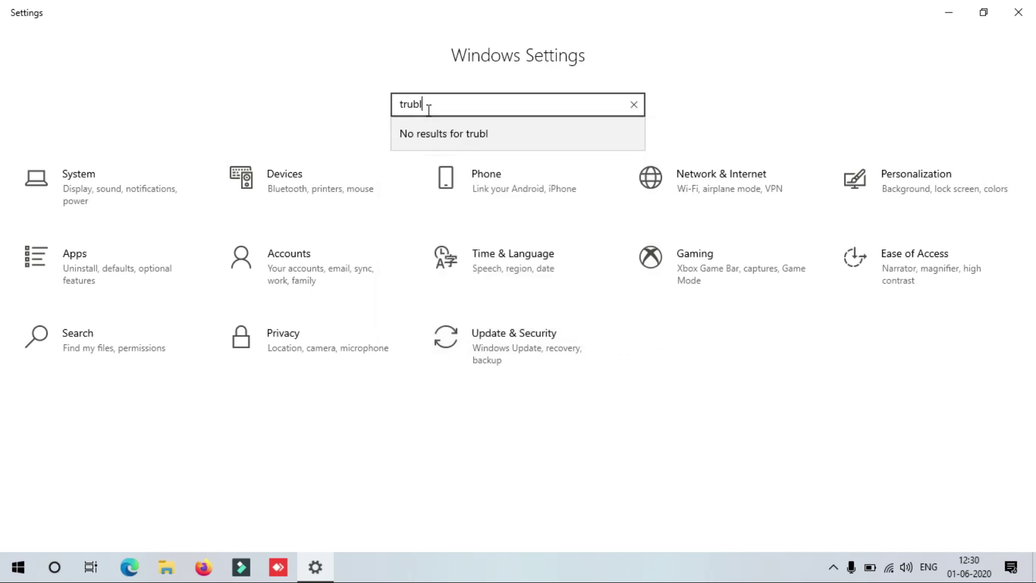
{"action": "key", "text": "BackSpace"}
{"action": "key", "text": "BackSpace"}
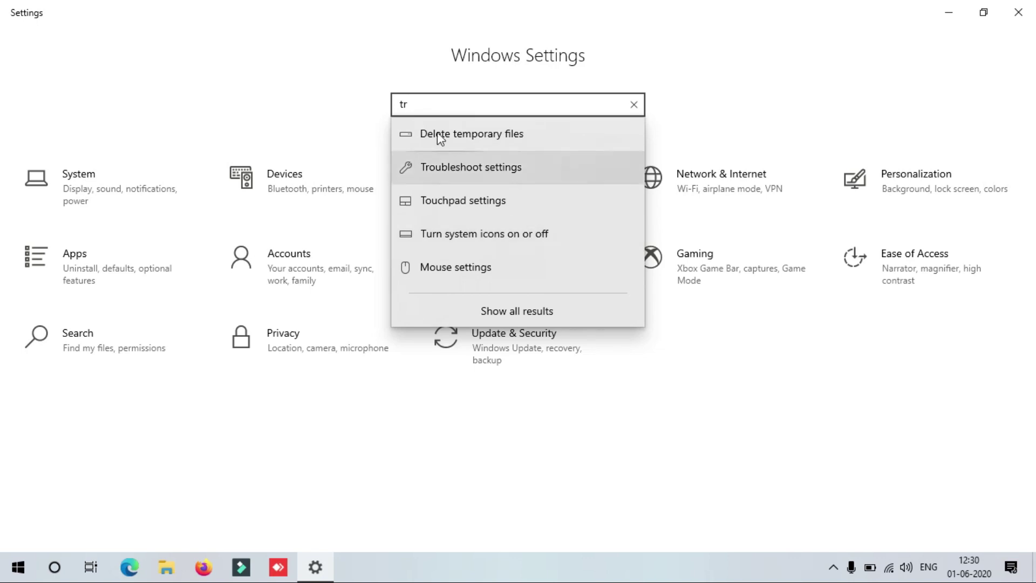
{"action": "left_click", "coordinate": [445, 168]}
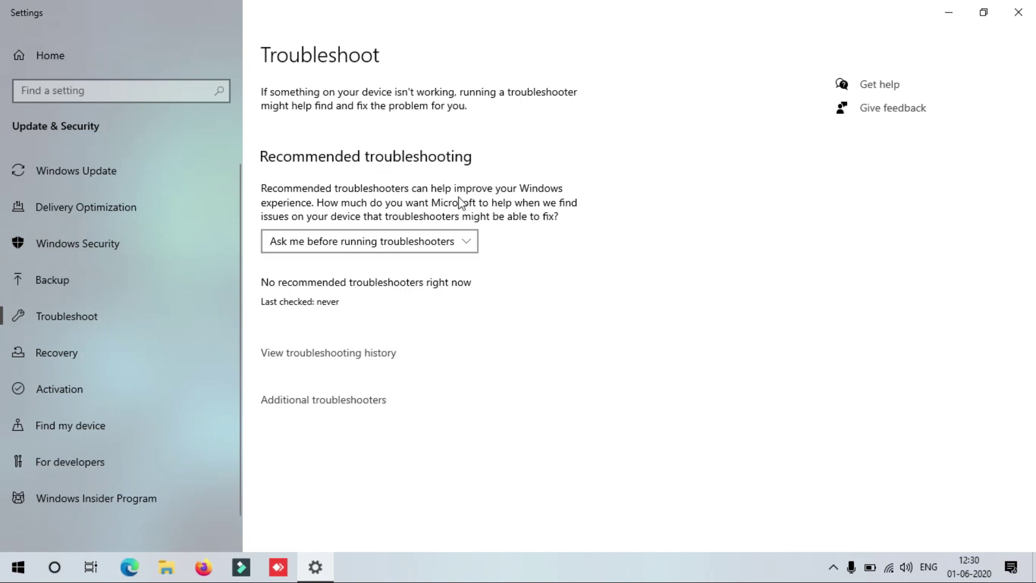
{"action": "left_click", "coordinate": [469, 247]}
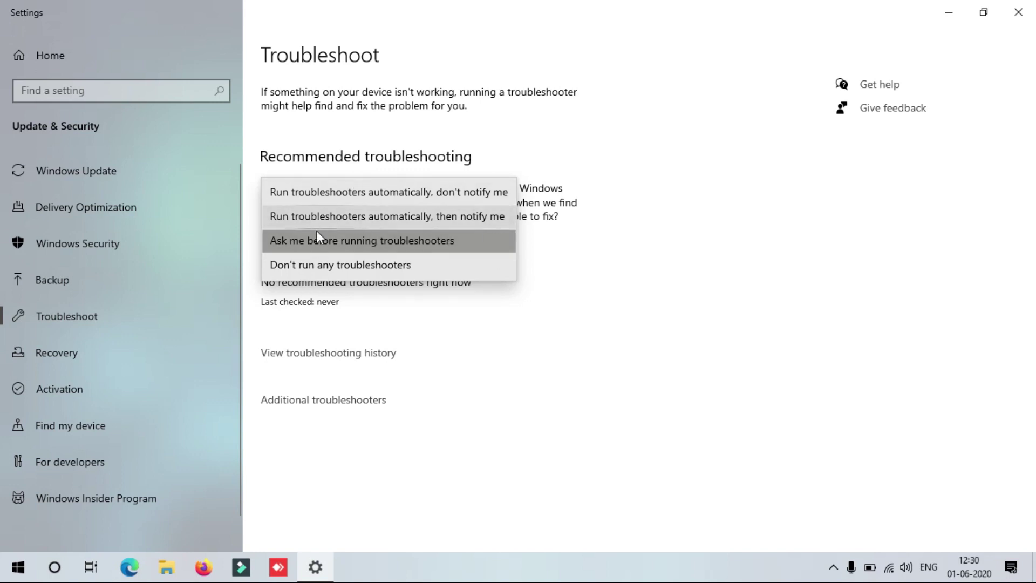
{"action": "left_click", "coordinate": [772, 345]}
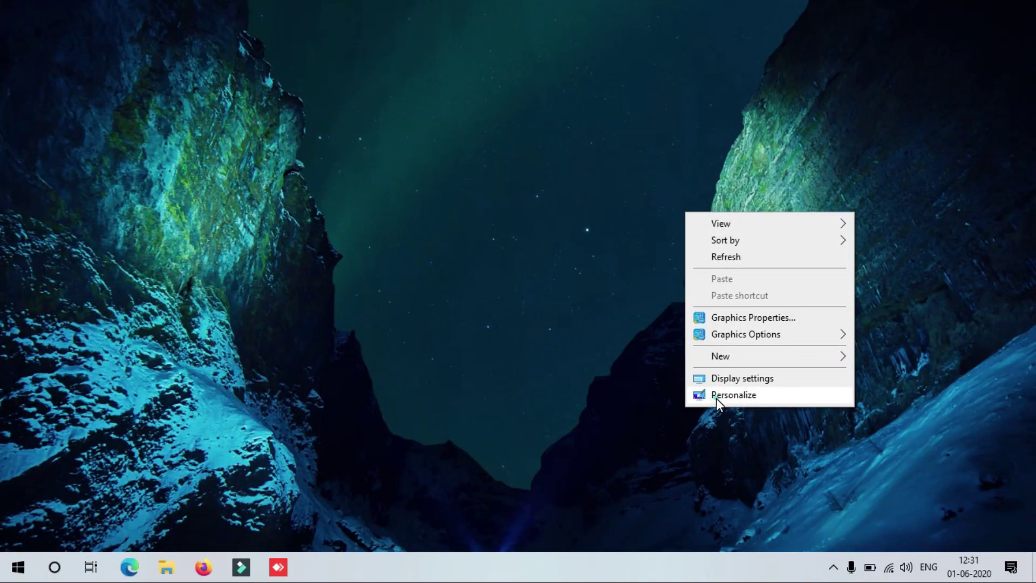
- Open the desktop personalization settings and search for mouse to reach the Mouse settings page
{"action": "left_click", "coordinate": [717, 398]}
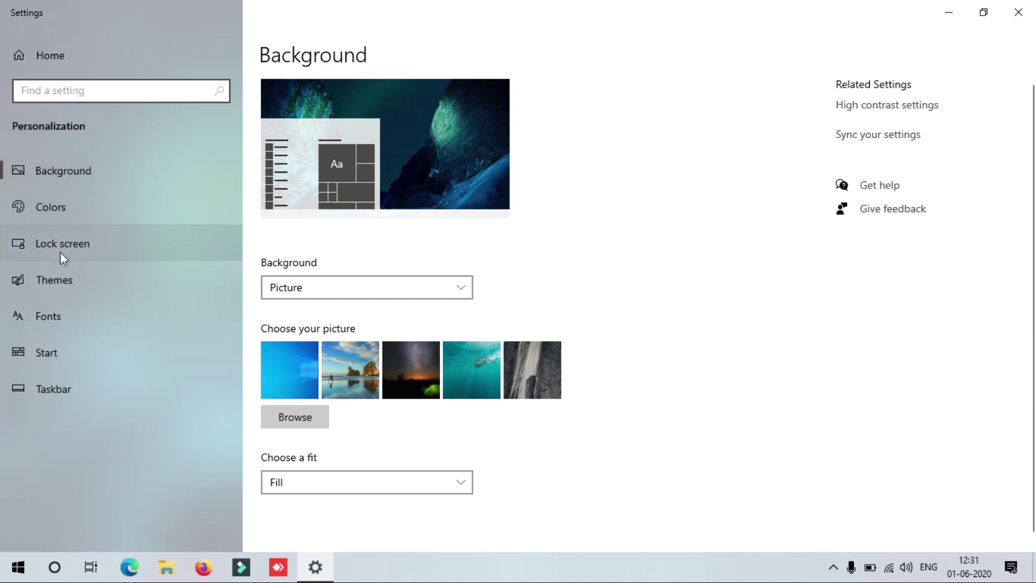
{"action": "left_click", "coordinate": [108, 99]}
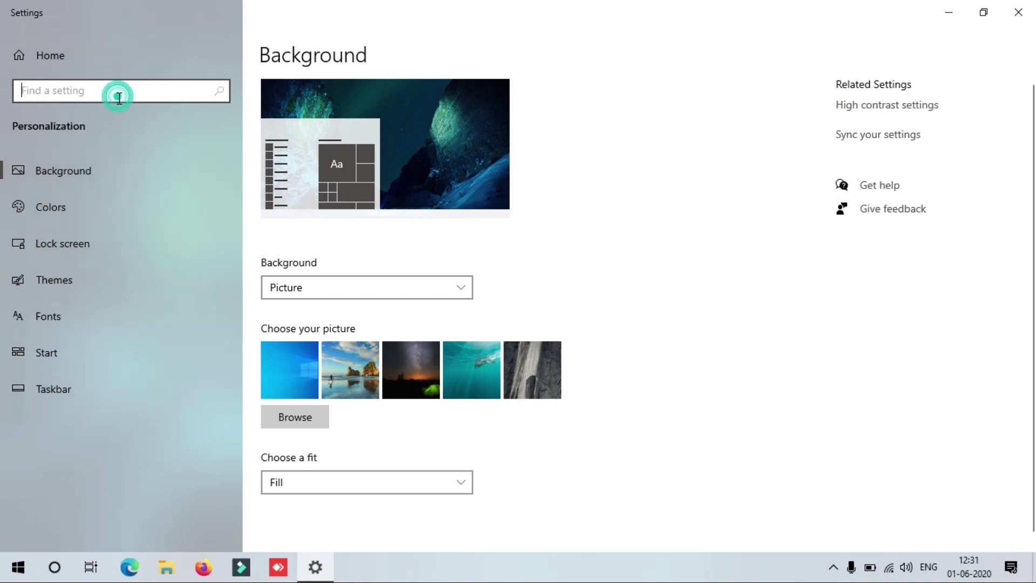
{"action": "type", "text": "mouse"}
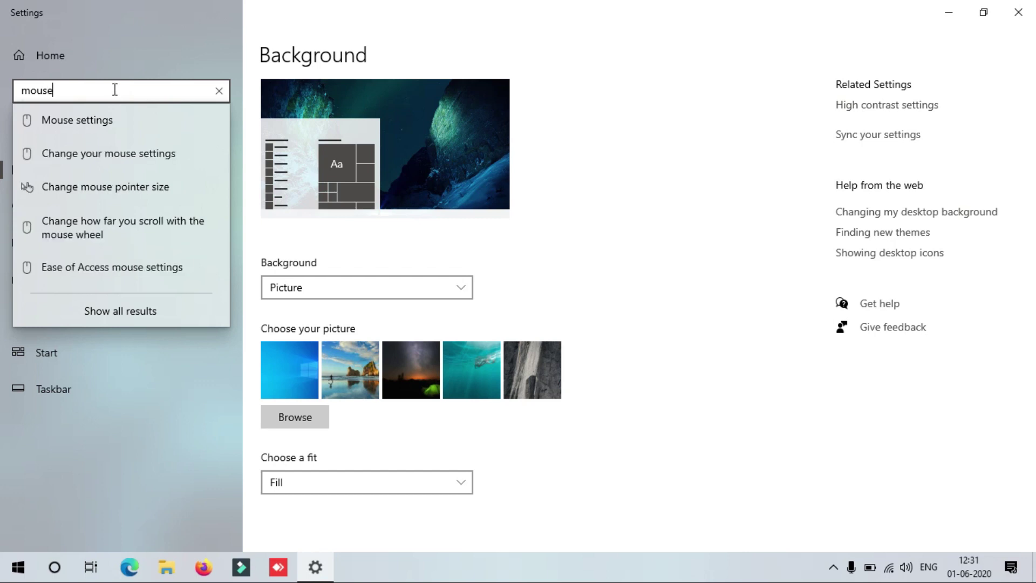
{"action": "left_click", "coordinate": [86, 131]}
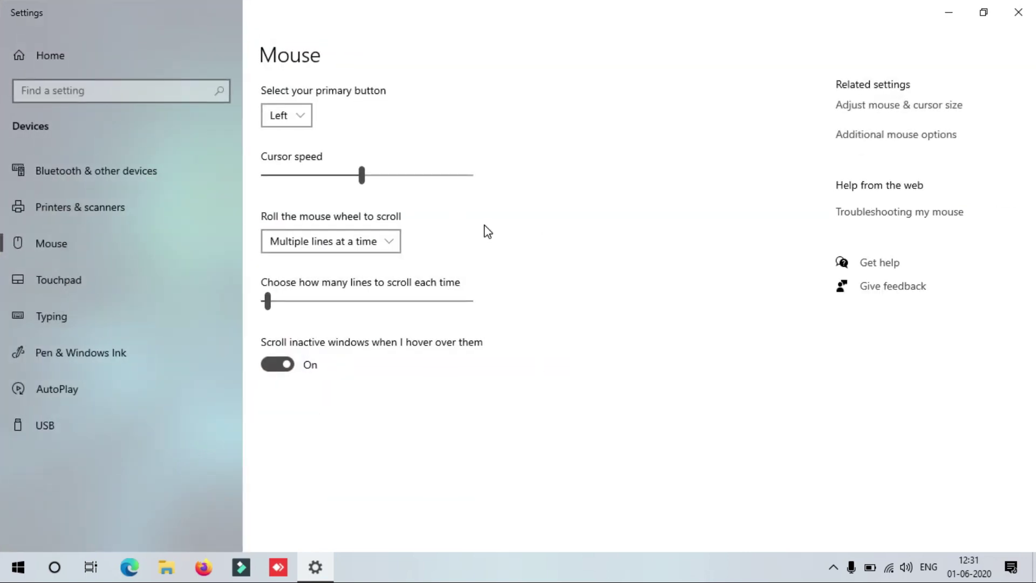
- Raise the cursor speed to a little above the middle and view the mouse wheel scrolling options
{"action": "mouse_move", "coordinate": [361, 186]}
{"action": "left_mouse_down"}
{"action": "mouse_move", "coordinate": [511, 203]}
{"action": "mouse_move", "coordinate": [377, 176]}
{"action": "mouse_move", "coordinate": [343, 180]}
{"action": "left_mouse_up"}
{"action": "left_click", "coordinate": [394, 178]}
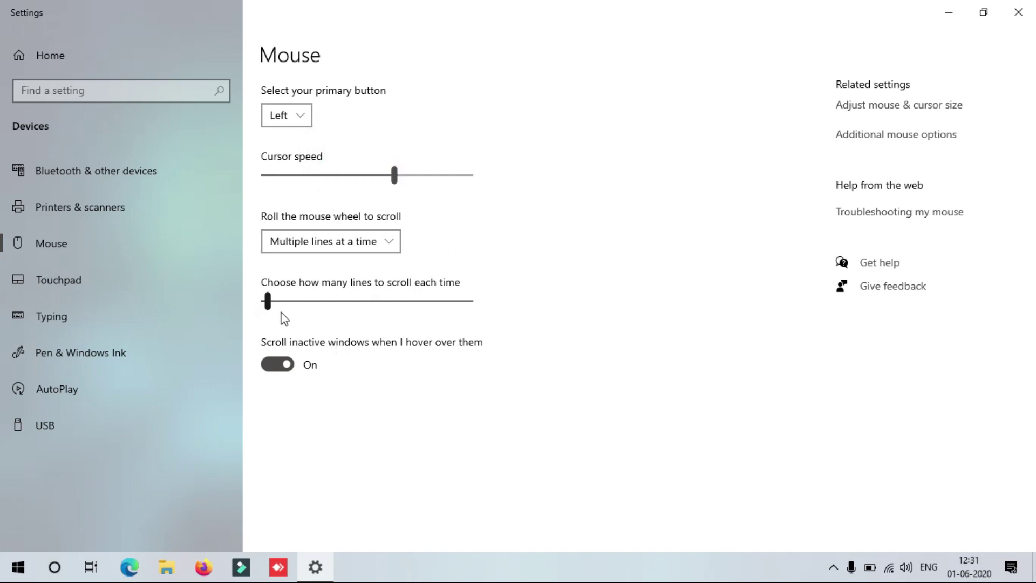
{"action": "left_click", "coordinate": [391, 246]}
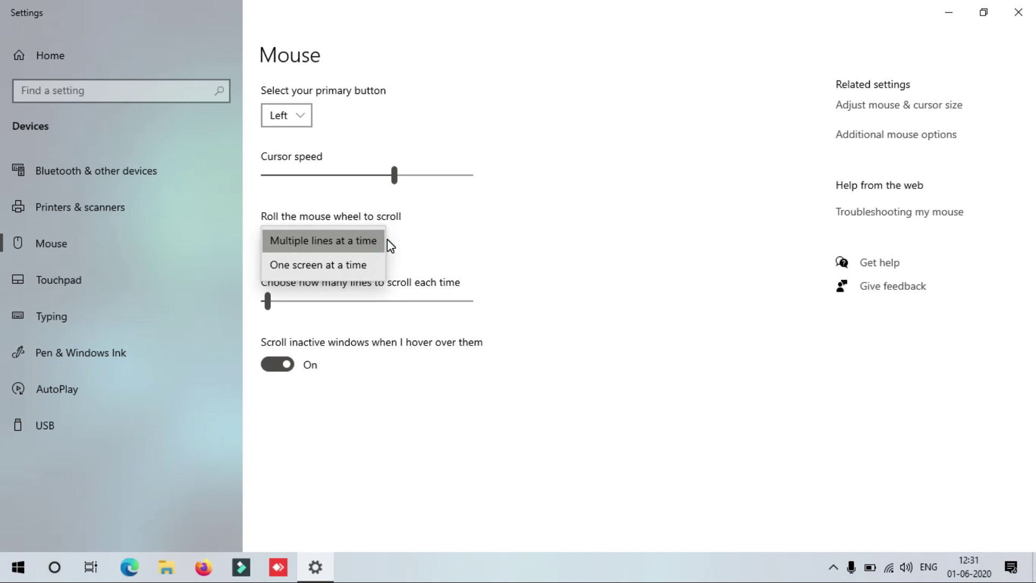
{"action": "left_click", "coordinate": [493, 247]}
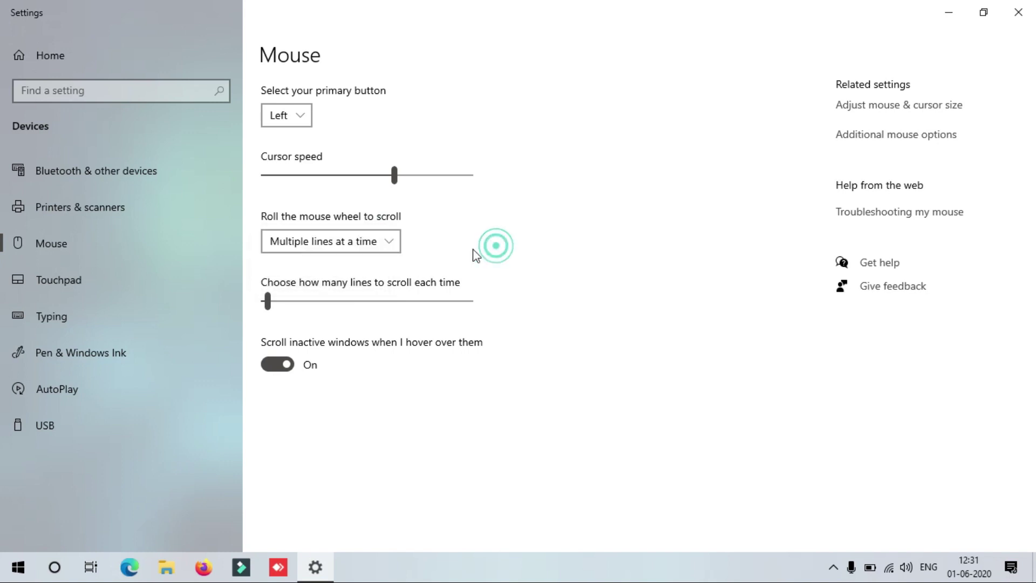
- Increase the number of lines scrolled each time to about one third of its range
{"action": "left_click", "coordinate": [286, 301]}
{"action": "left_click_drag", "start_coordinate": [401, 306], "coordinate": [307, 300]}
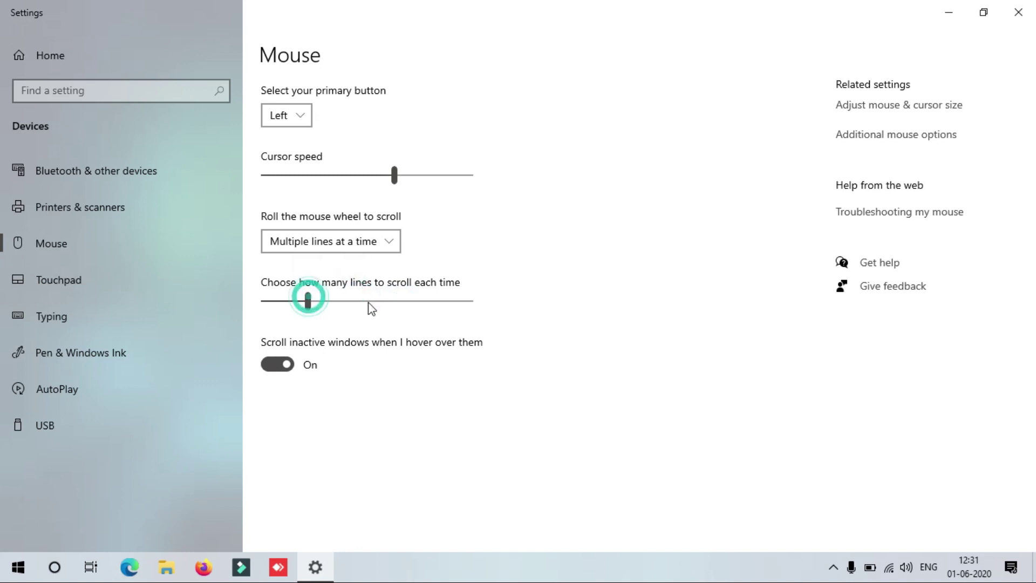
{"action": "left_click", "coordinate": [327, 303]}
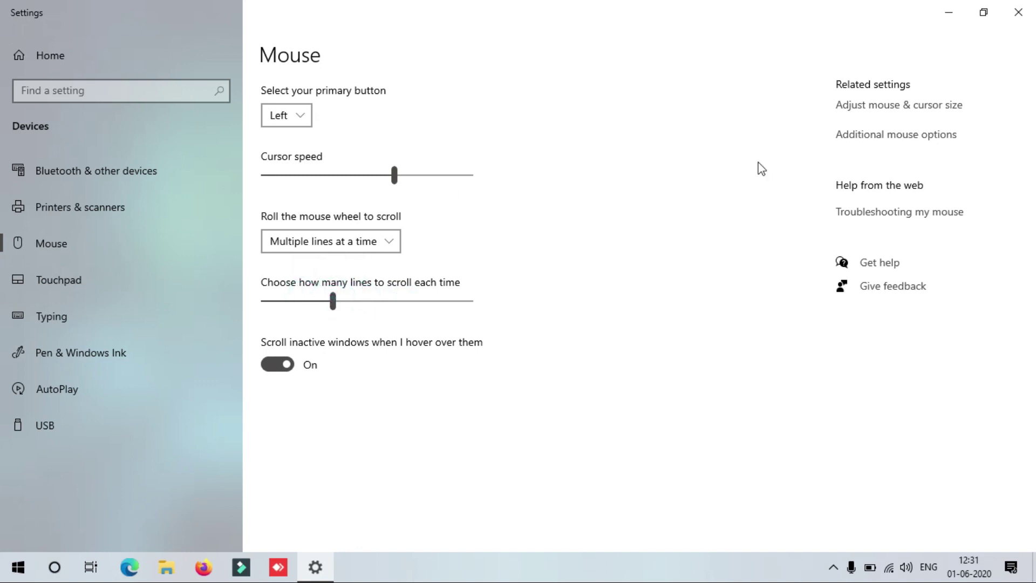
- Open the mouse pointer size settings, try a larger pointer, and set it back to the smallest size
{"action": "left_click", "coordinate": [937, 107]}
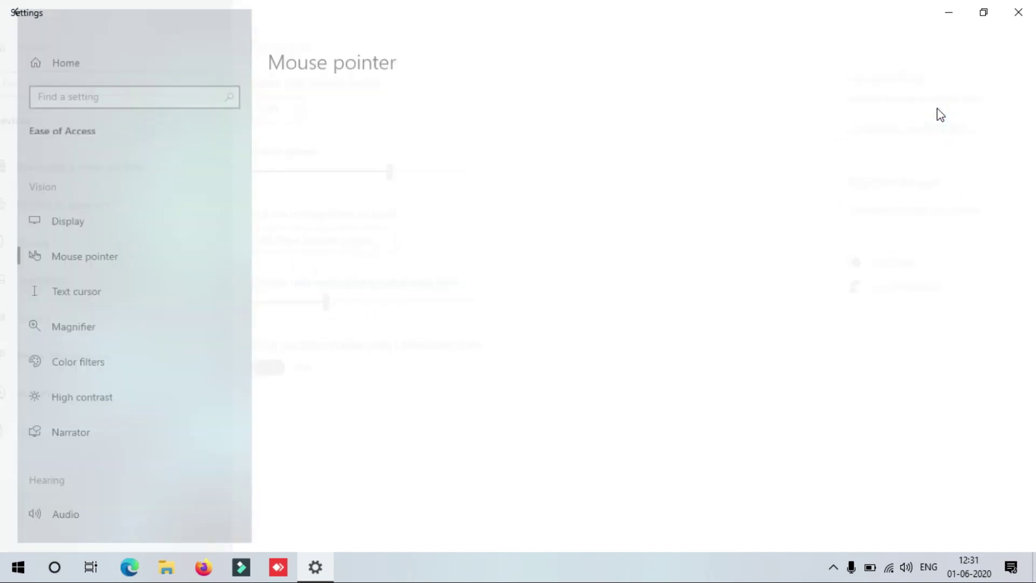
{"action": "left_click_drag", "start_coordinate": [290, 203], "coordinate": [363, 232]}
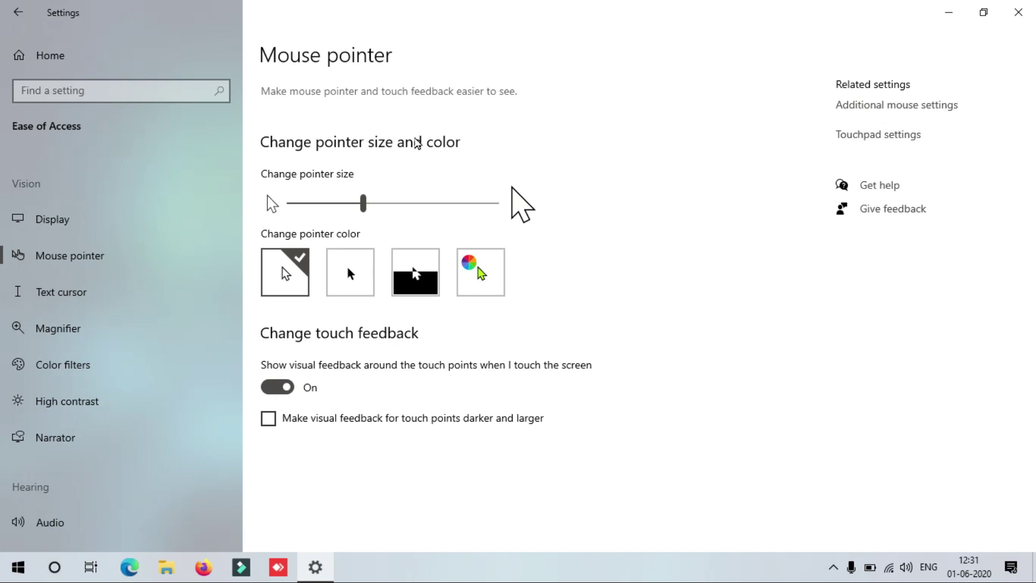
{"action": "left_click_drag", "start_coordinate": [312, 204], "coordinate": [294, 218]}
- Try custom pointer colors including orange and magenta, and choose the inverted black-and-white pointer
{"action": "left_click", "coordinate": [478, 286]}
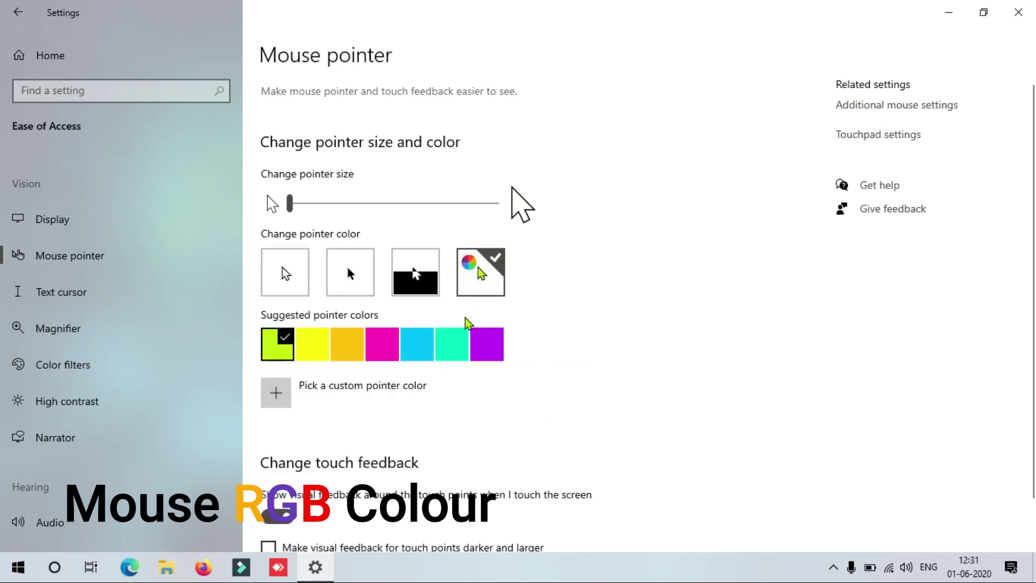
{"action": "left_click", "coordinate": [357, 350]}
{"action": "left_click", "coordinate": [383, 349]}
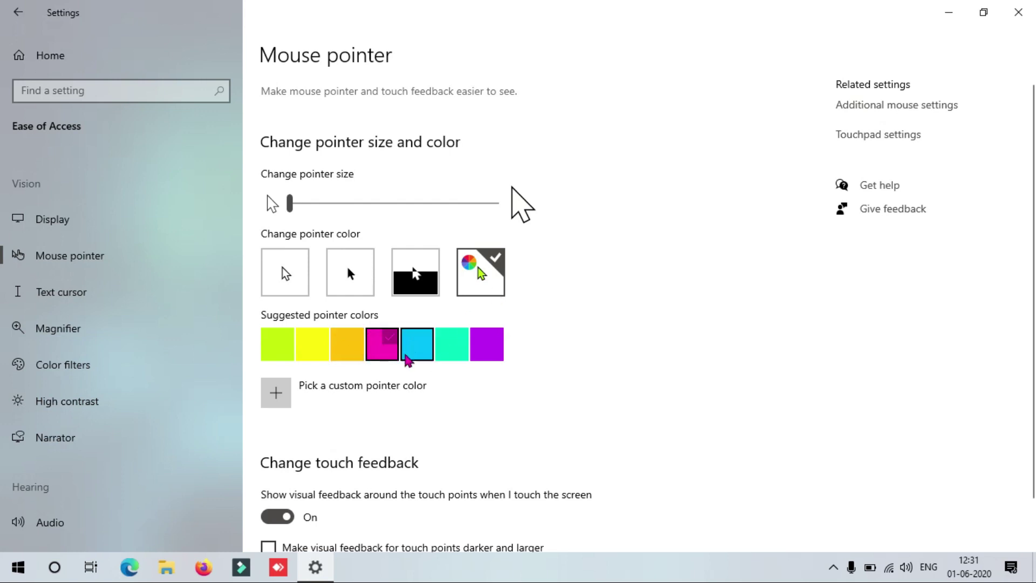
{"action": "left_click", "coordinate": [416, 270]}
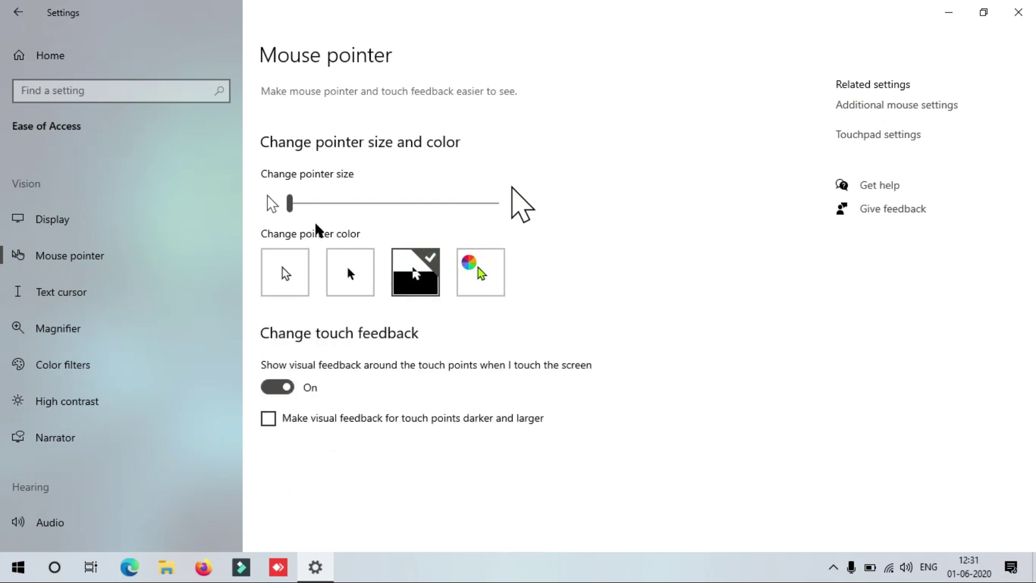
- Try larger pointer sizes up to the maximum and return the pointer to its smallest size
{"action": "left_click", "coordinate": [438, 206]}
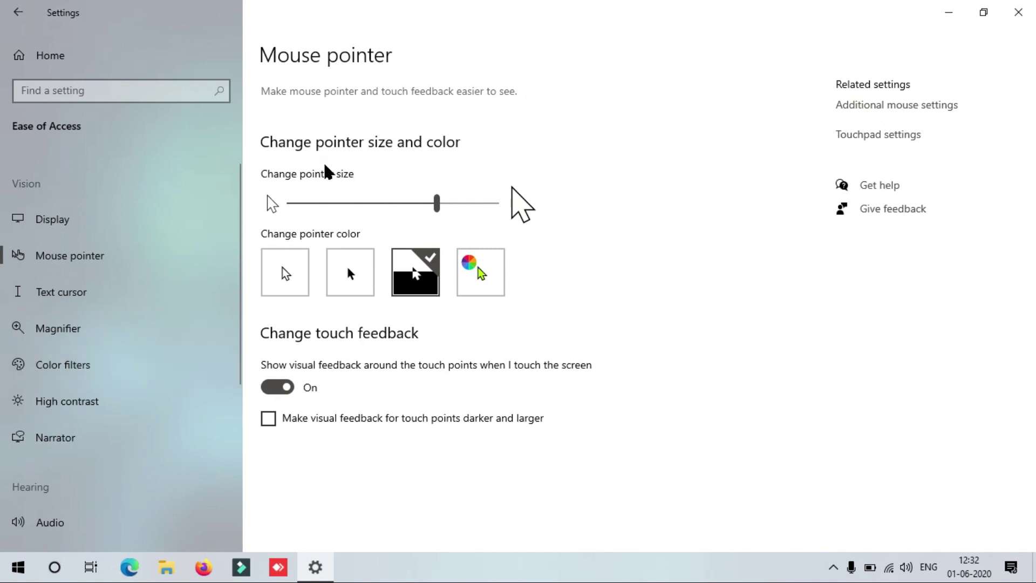
{"action": "left_click", "coordinate": [493, 204]}
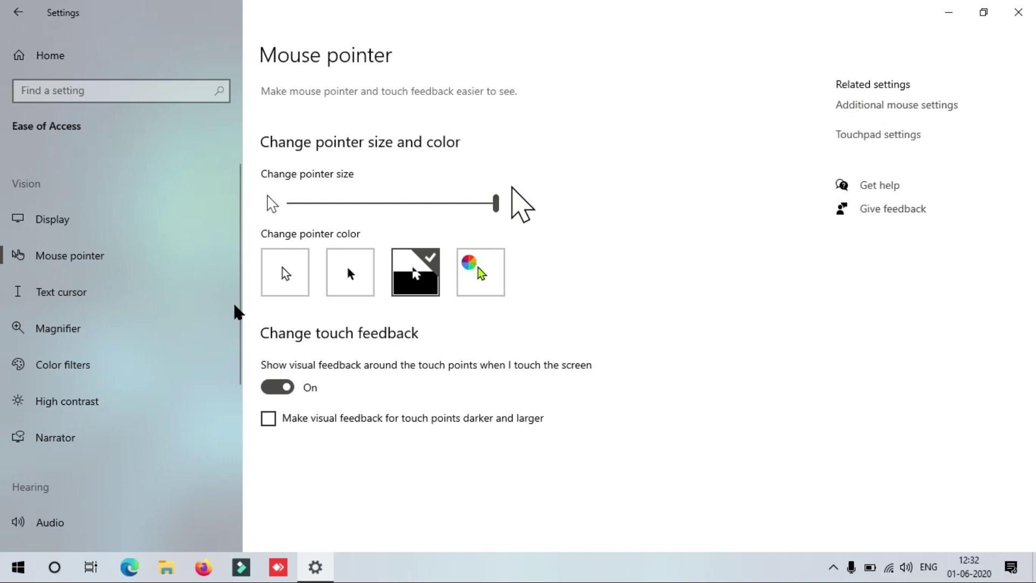
{"action": "left_click", "coordinate": [292, 204]}
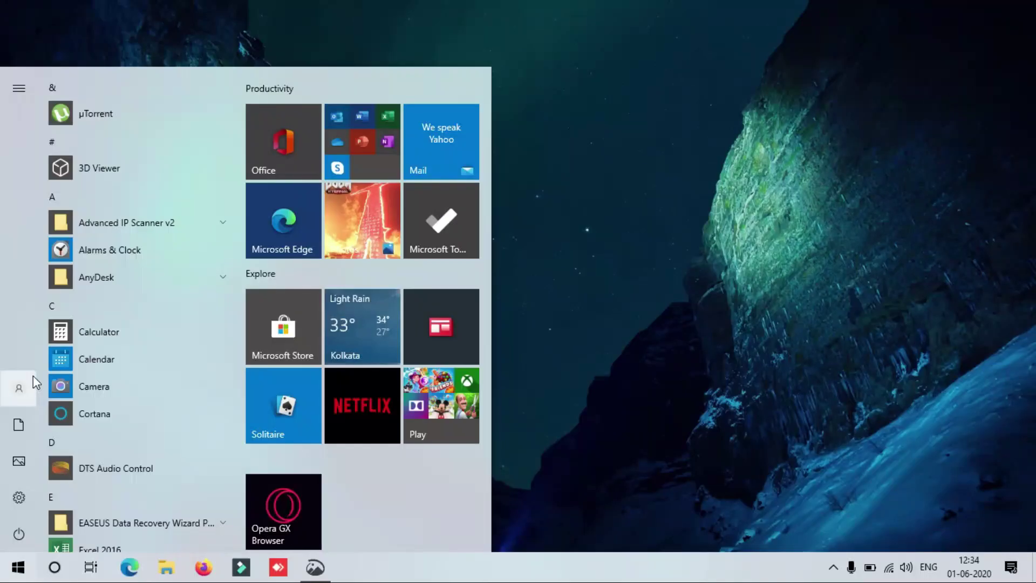
- Search for snip to launch Snipping Tool, move its window aside, and switch to Snip & Sketch
{"action": "type", "text": "snip"}
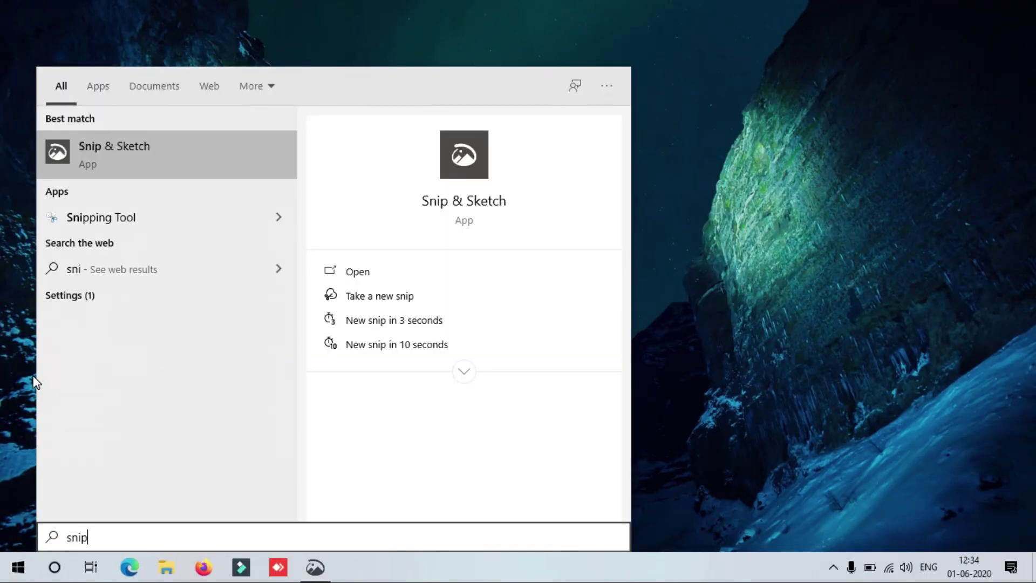
{"action": "left_click", "coordinate": [73, 218]}
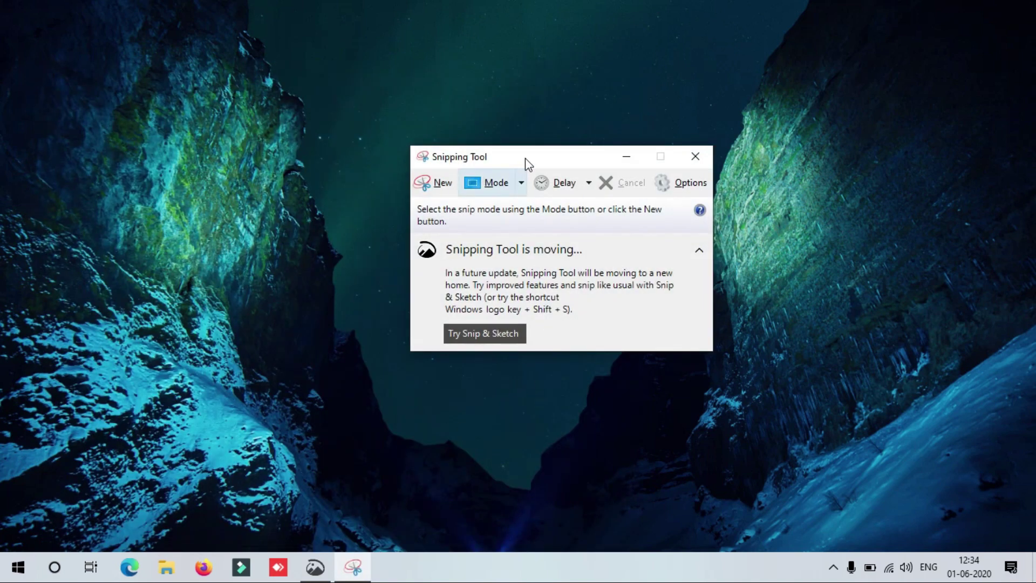
{"action": "left_click_drag", "start_coordinate": [533, 161], "coordinate": [595, 168]}
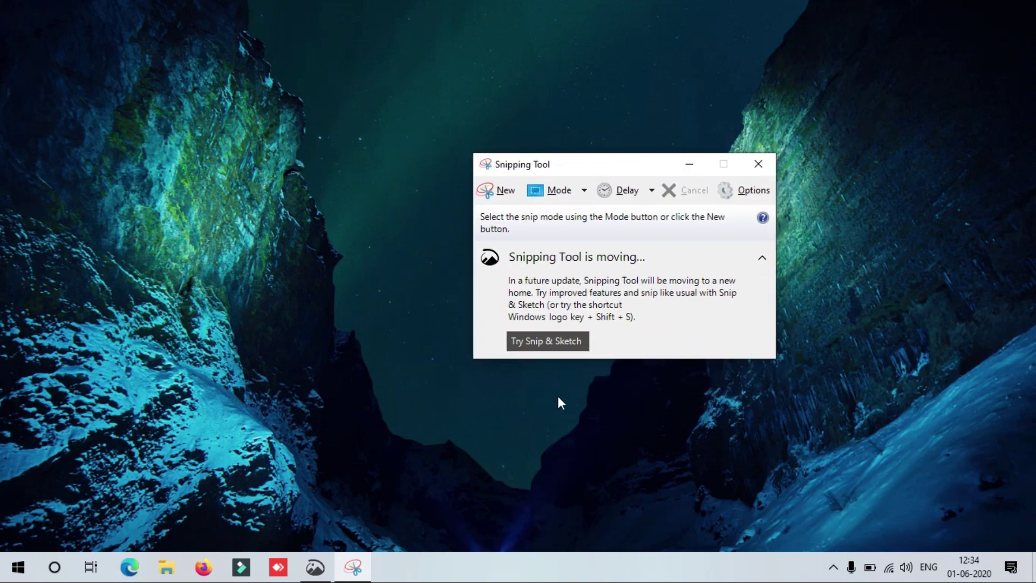
{"action": "left_click", "coordinate": [538, 344]}
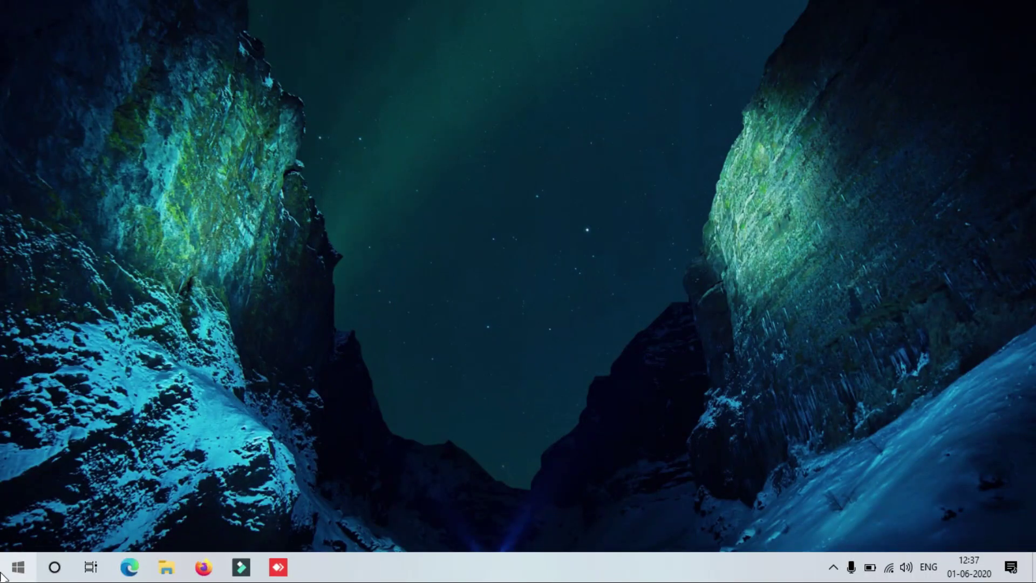
- Open Windows Settings and search for lan to reach the Language settings page
{"action": "left_click", "coordinate": [11, 568]}
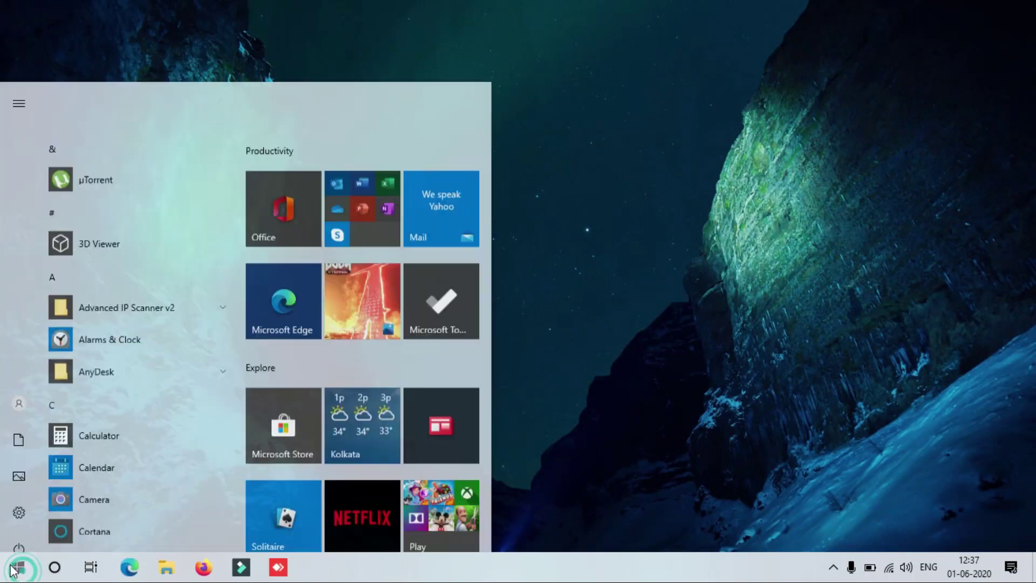
{"action": "left_click", "coordinate": [31, 490]}
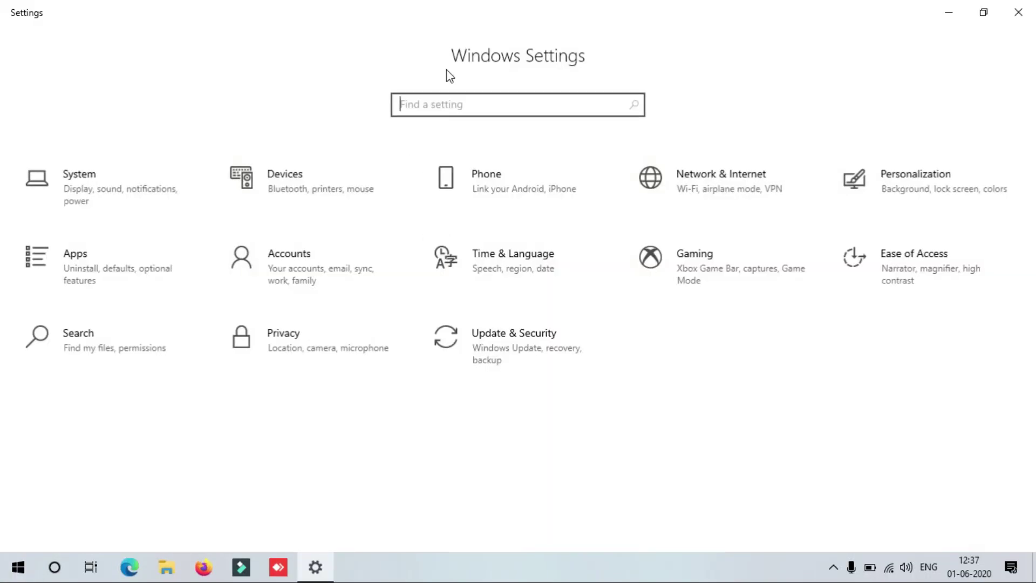
{"action": "type", "text": "lan"}
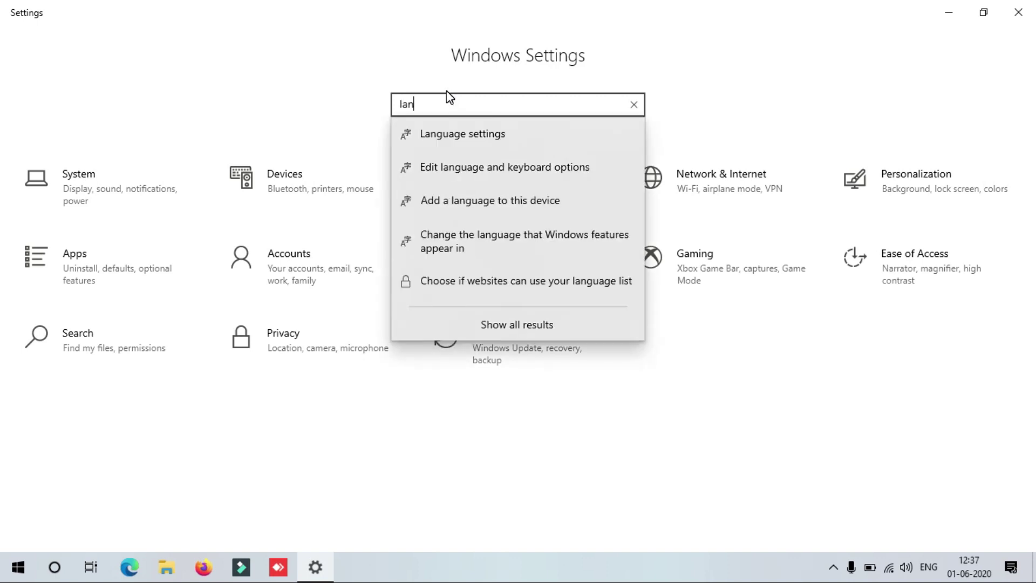
{"action": "left_click", "coordinate": [470, 145]}
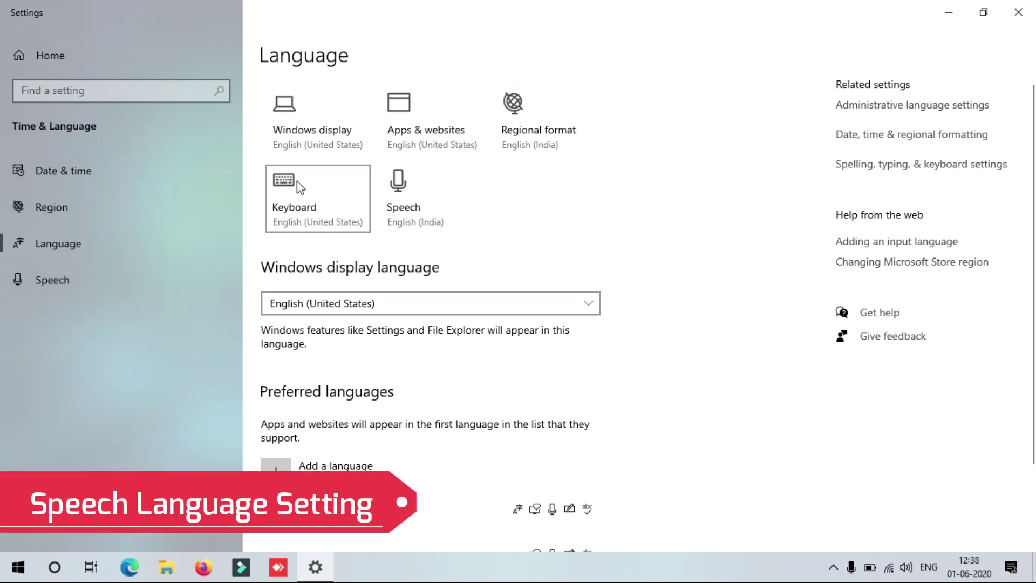
- Open the Speech settings and view the available speech languages without changing the selection
{"action": "left_click", "coordinate": [413, 202]}
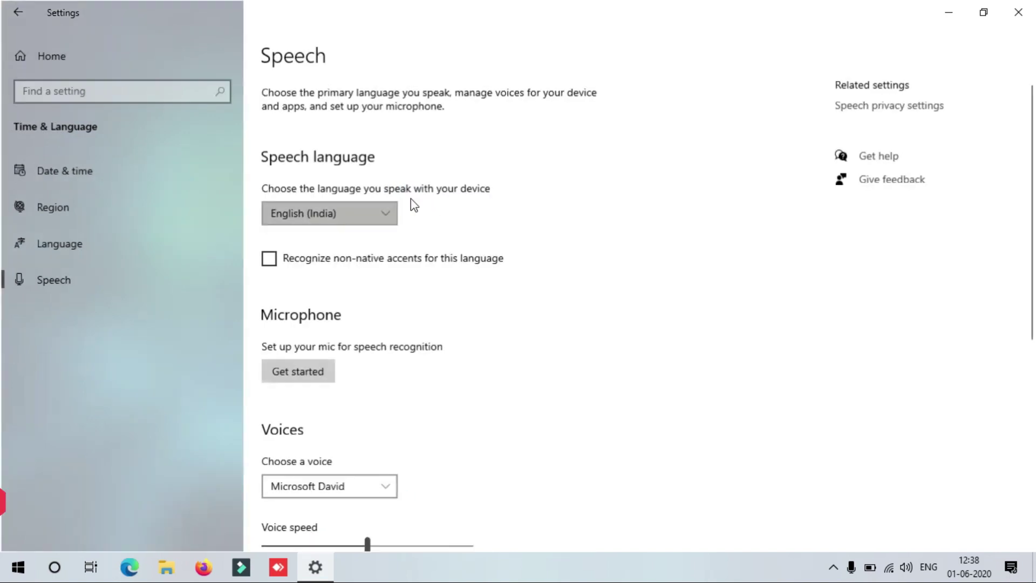
{"action": "left_click", "coordinate": [378, 215]}
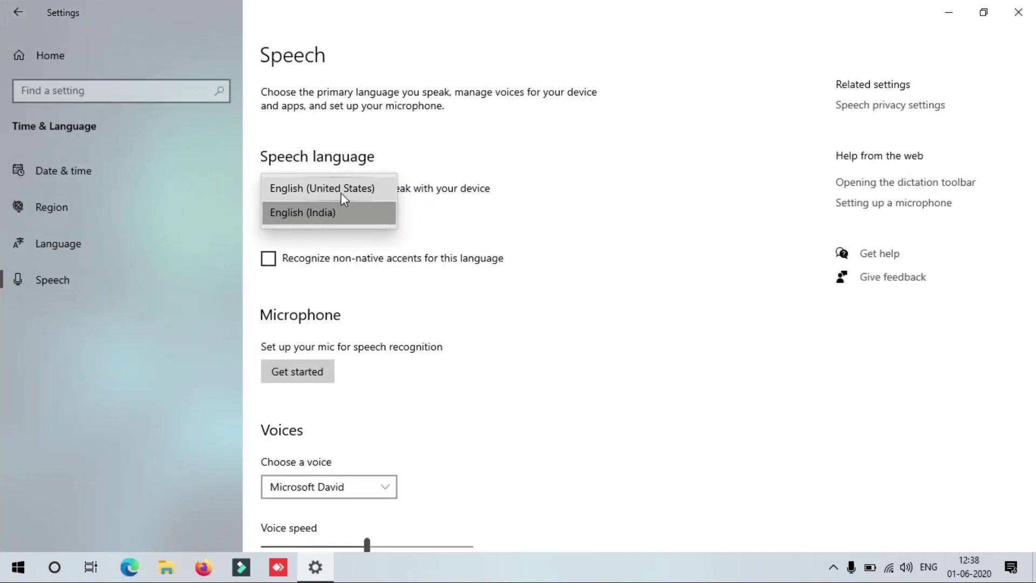
{"action": "left_click", "coordinate": [593, 143]}
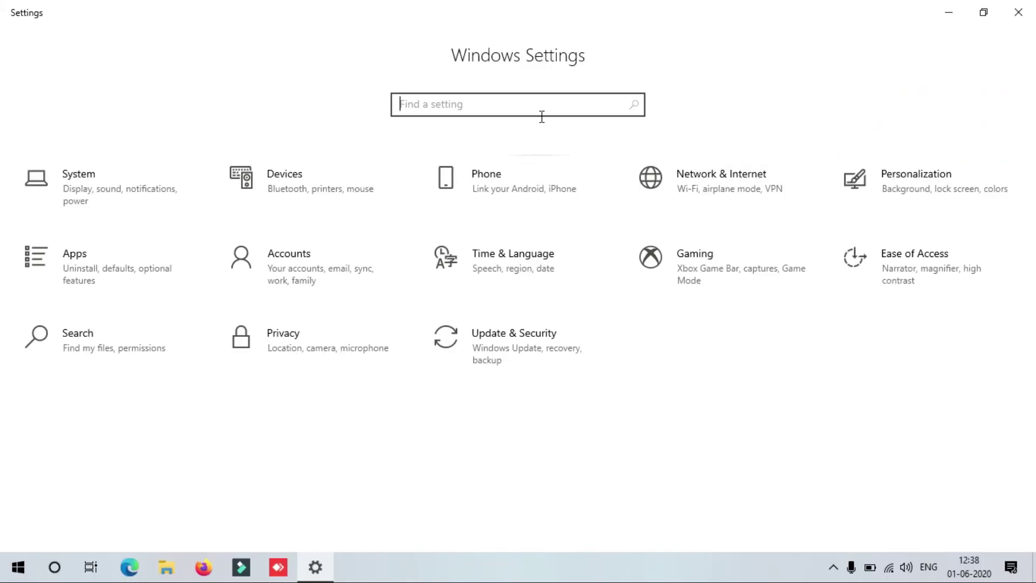
- Search Windows Settings for virus, open Virus & threat protection, and go to its Manage settings page
{"action": "type", "text": "vi"}
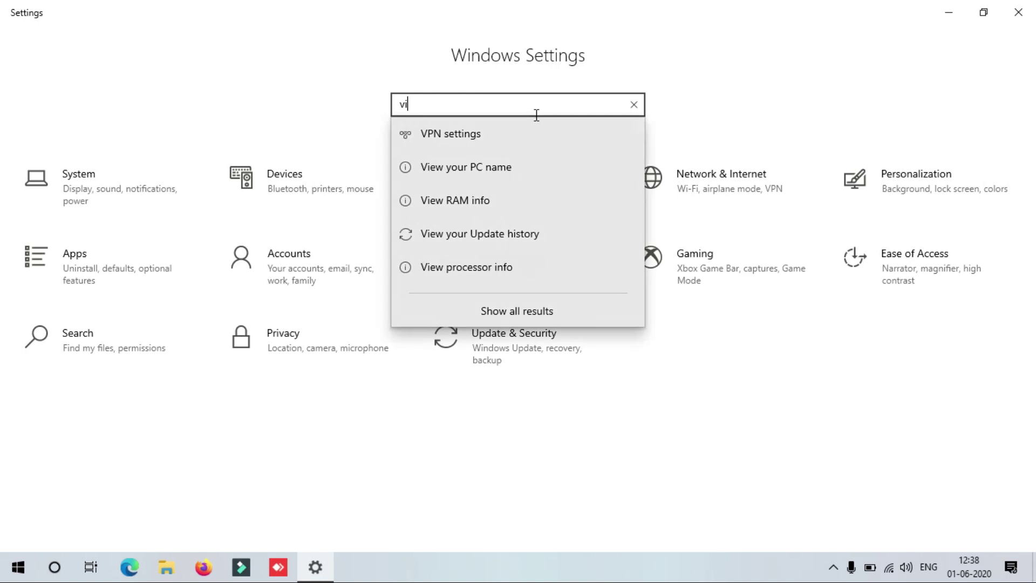
{"action": "type", "text": "rus"}
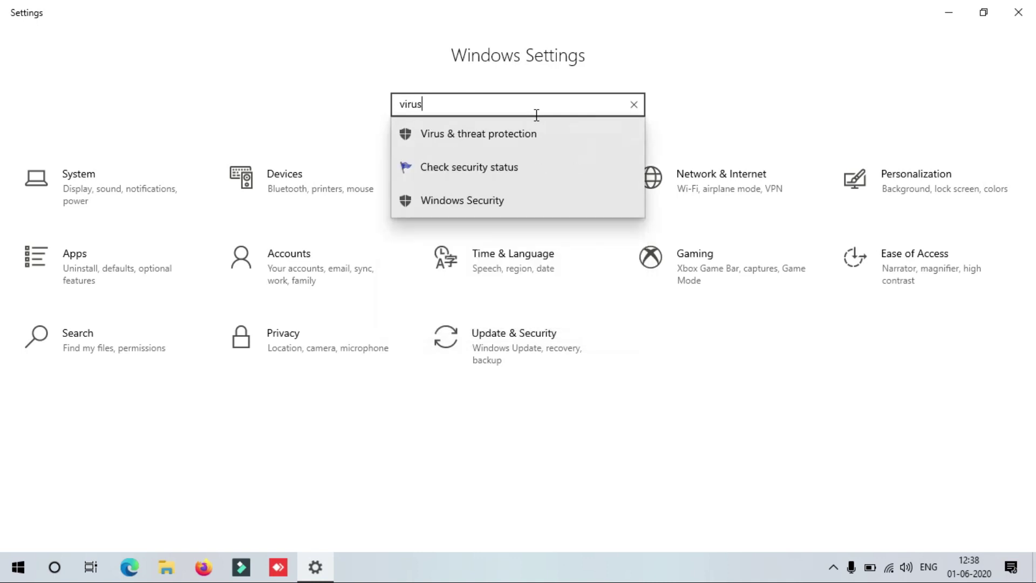
{"action": "key", "text": "Return"}
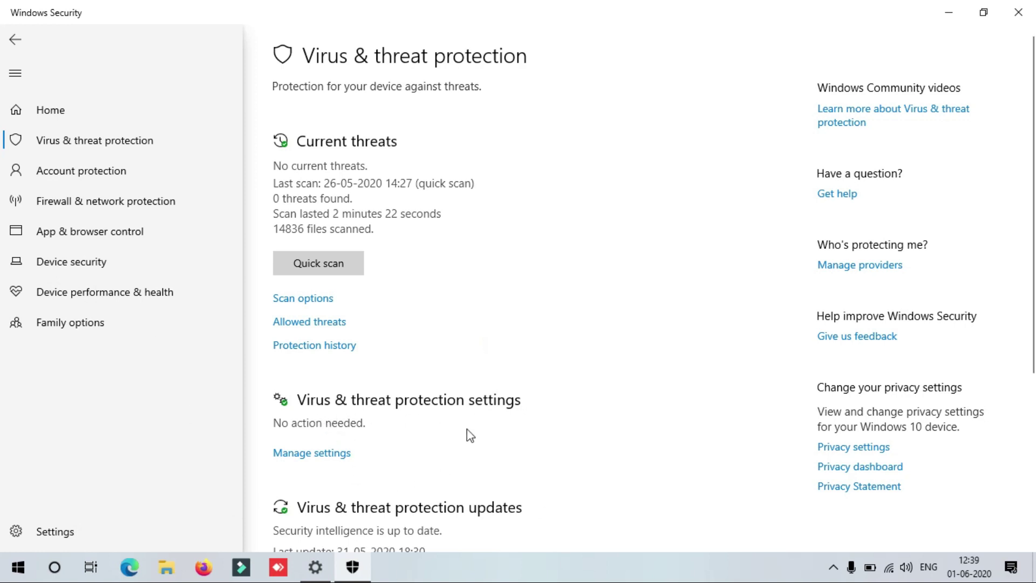
{"action": "left_click", "coordinate": [326, 445]}
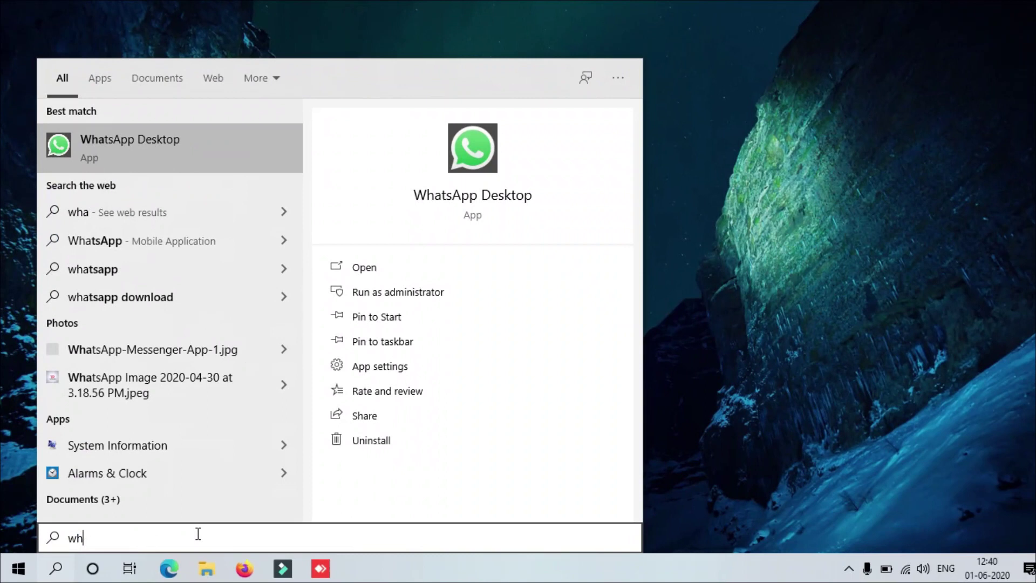
- Clear the current Windows search text and search for sky to bring up Skype
{"action": "key", "text": "BackSpace"}
{"action": "key", "text": "BackSpace"}
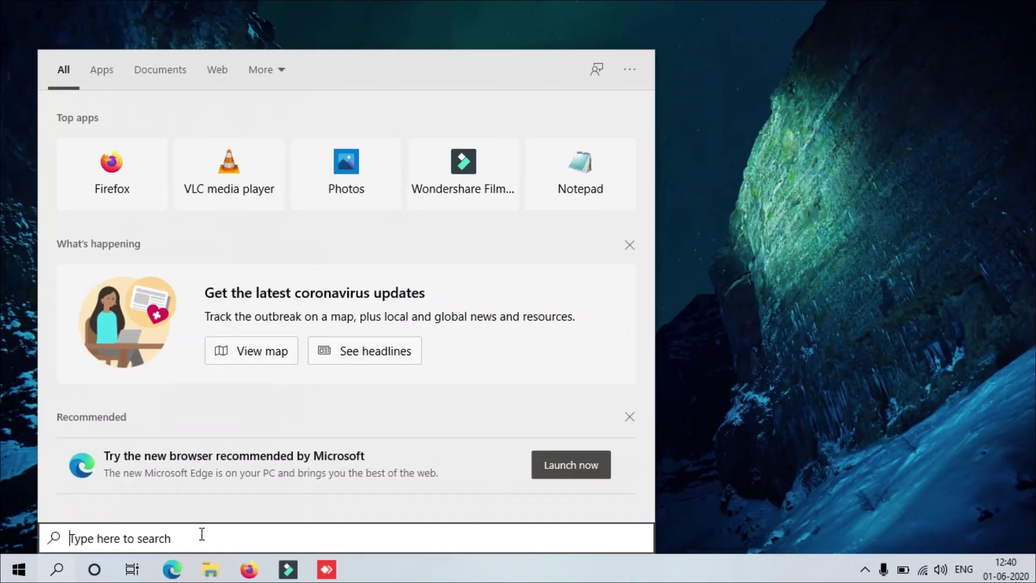
{"action": "type", "text": "sky"}
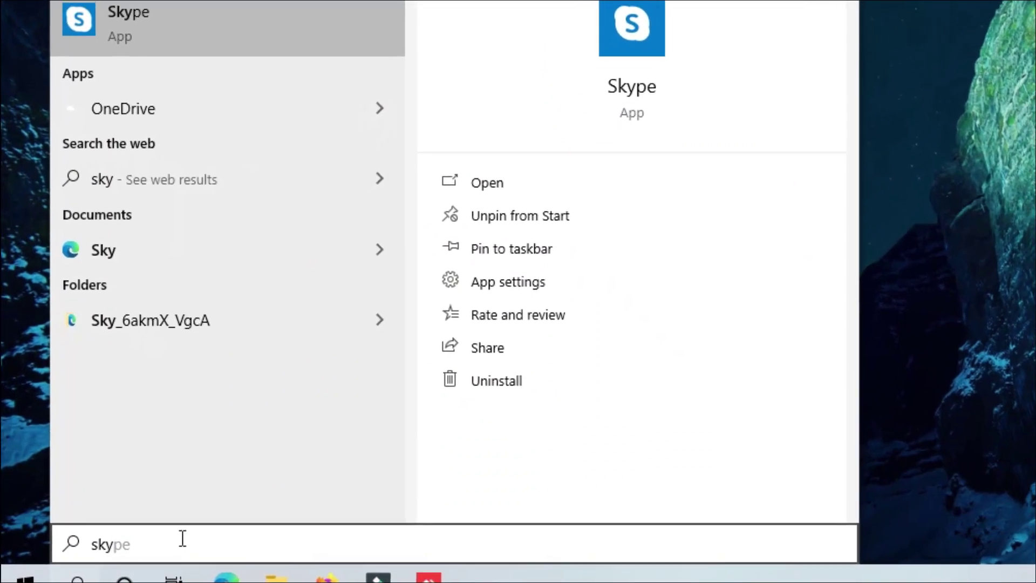
- Replace the Windows search text with chrome and launch Google Chrome
{"action": "key", "text": "BackSpace"}
{"action": "key", "text": "BackSpace"}
{"action": "key", "text": "BackSpace"}
{"action": "type", "text": "chr"}
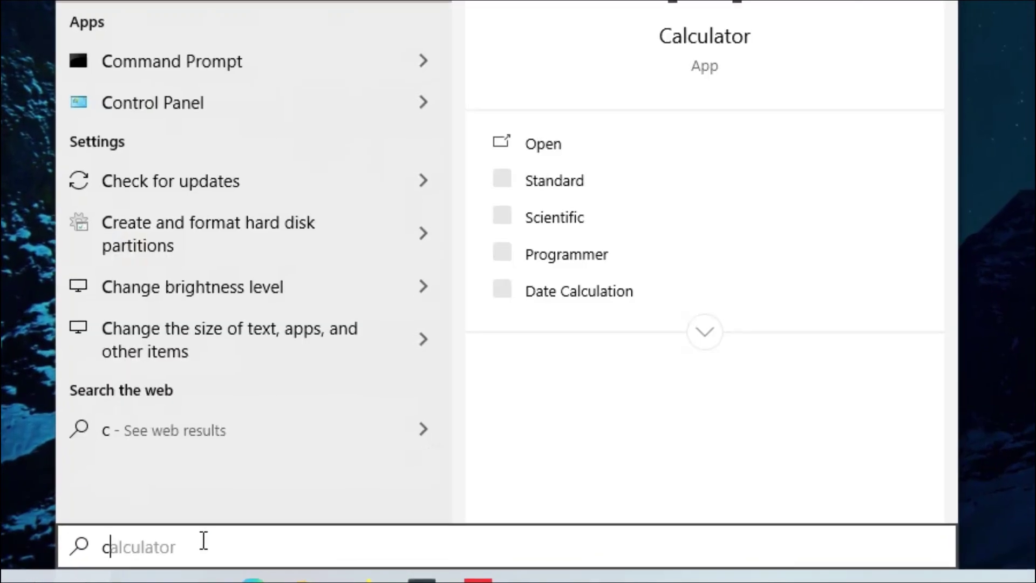
{"action": "type", "text": "ome"}
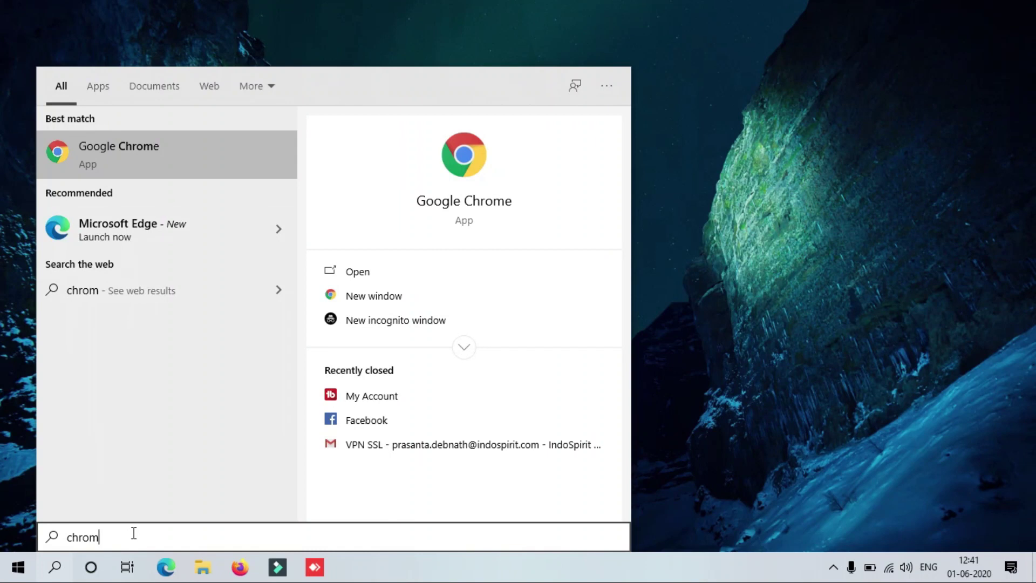
{"action": "key", "text": "Return"}
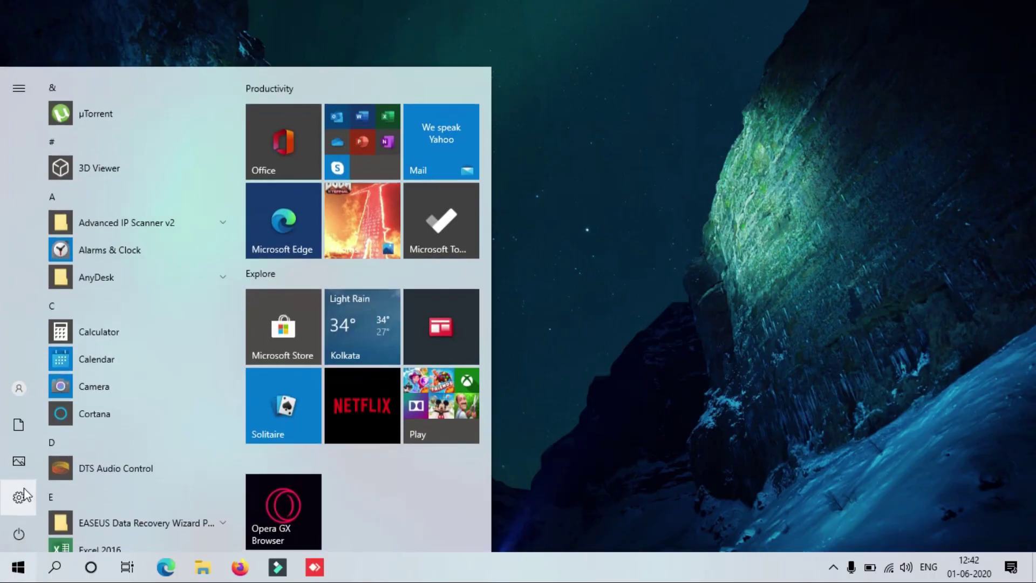
- Open the Ease of Access settings, view the Magnifier and Color filters pages, and go to Text cursor
{"action": "left_click", "coordinate": [21, 495]}
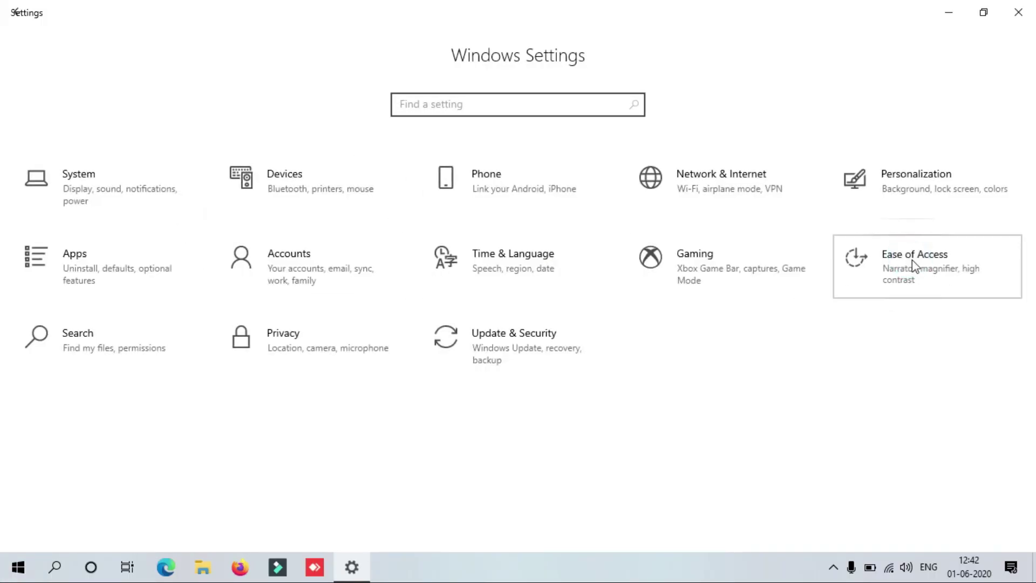
{"action": "left_click", "coordinate": [912, 260]}
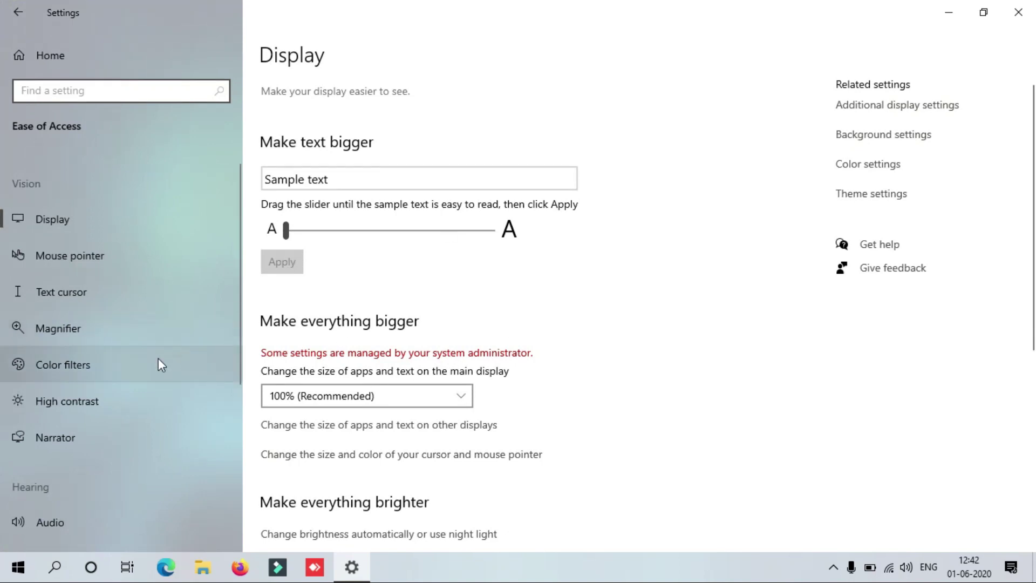
{"action": "left_click", "coordinate": [137, 332]}
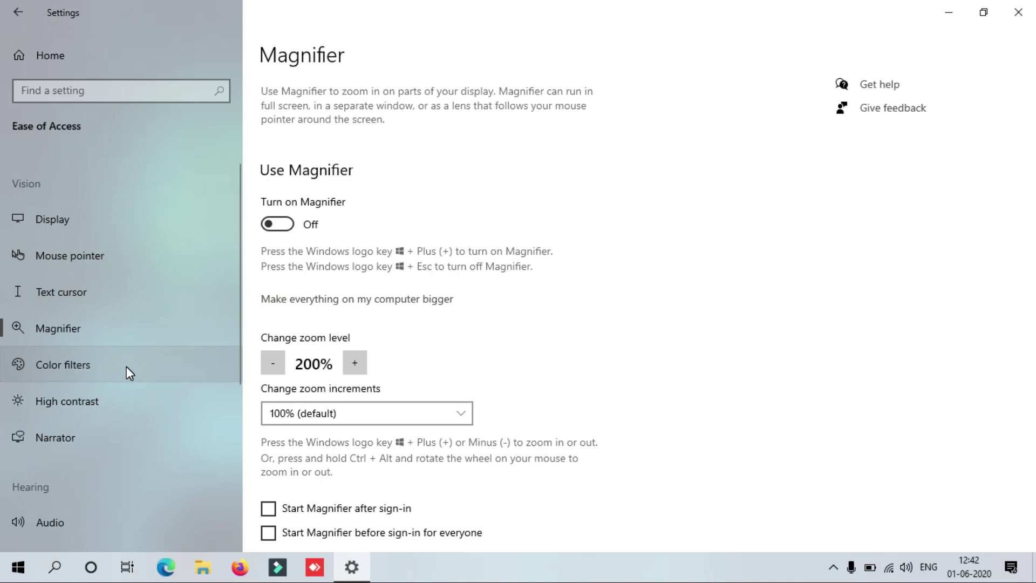
{"action": "left_click", "coordinate": [127, 368]}
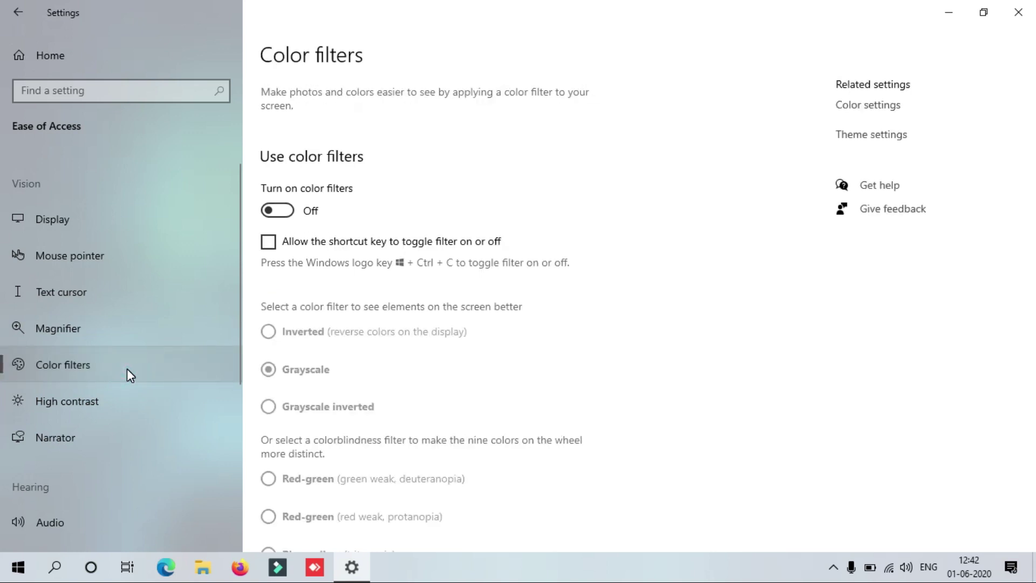
{"action": "left_click", "coordinate": [131, 326]}
{"action": "left_click", "coordinate": [125, 277]}
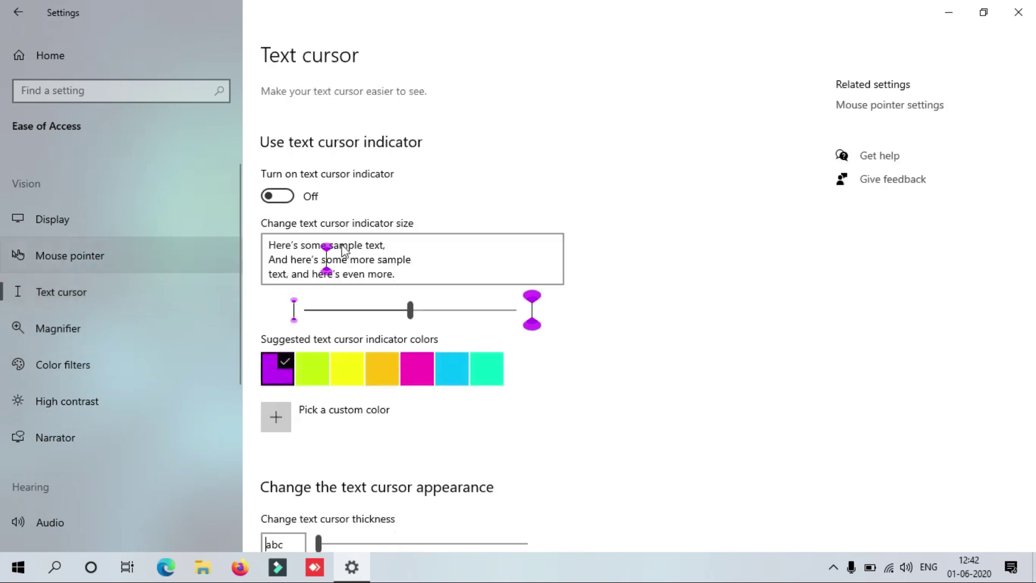
- Turn on the text cursor indicator in pink, make the text cursor slightly thicker, and minimize Settings
{"action": "left_click", "coordinate": [282, 199]}
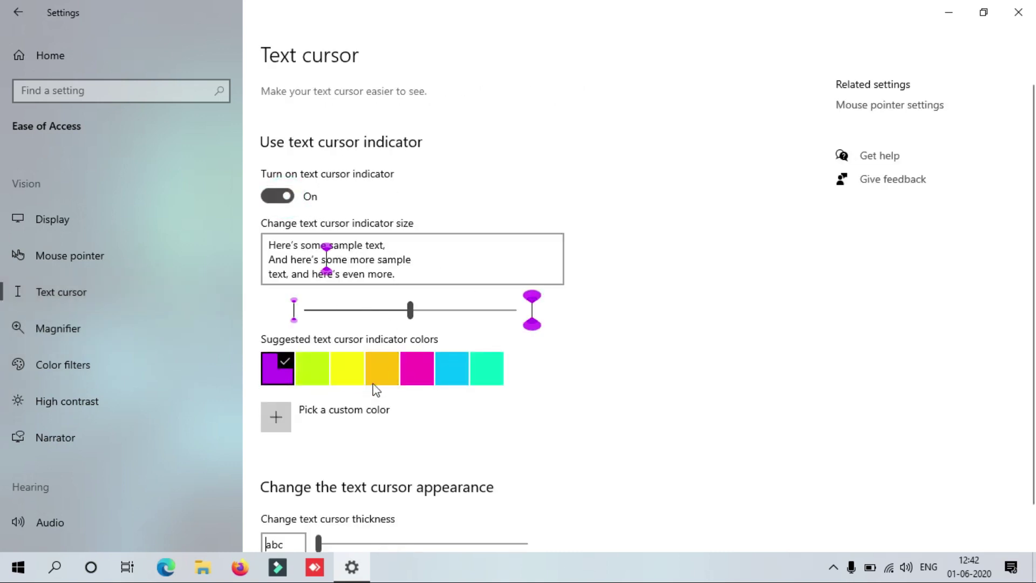
{"action": "left_click", "coordinate": [419, 368]}
{"action": "left_click", "coordinate": [411, 312]}
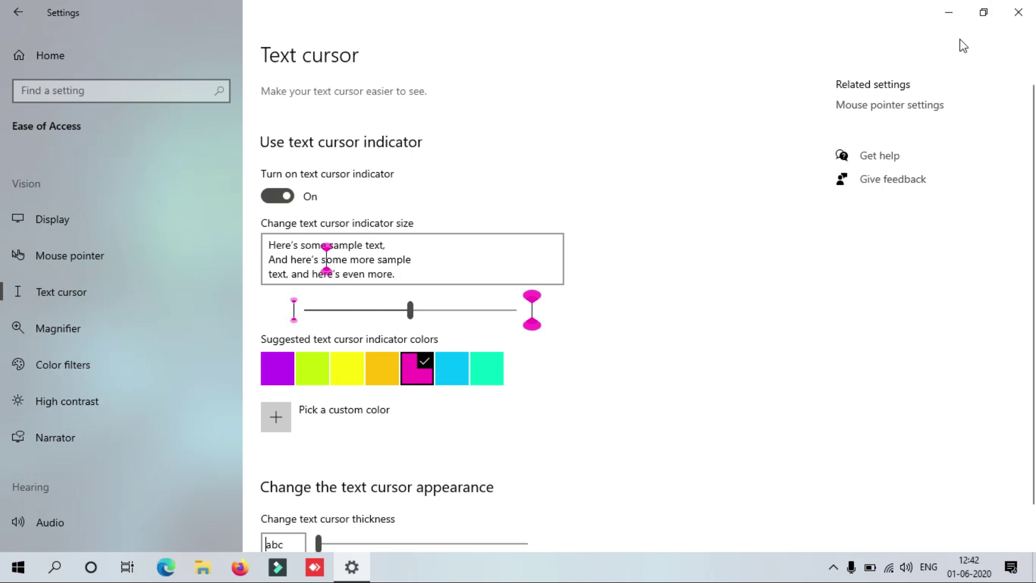
{"action": "scroll", "coordinate": [561, 352], "scroll_direction": "down", "scroll_amount": 1}
{"action": "left_click", "coordinate": [351, 496]}
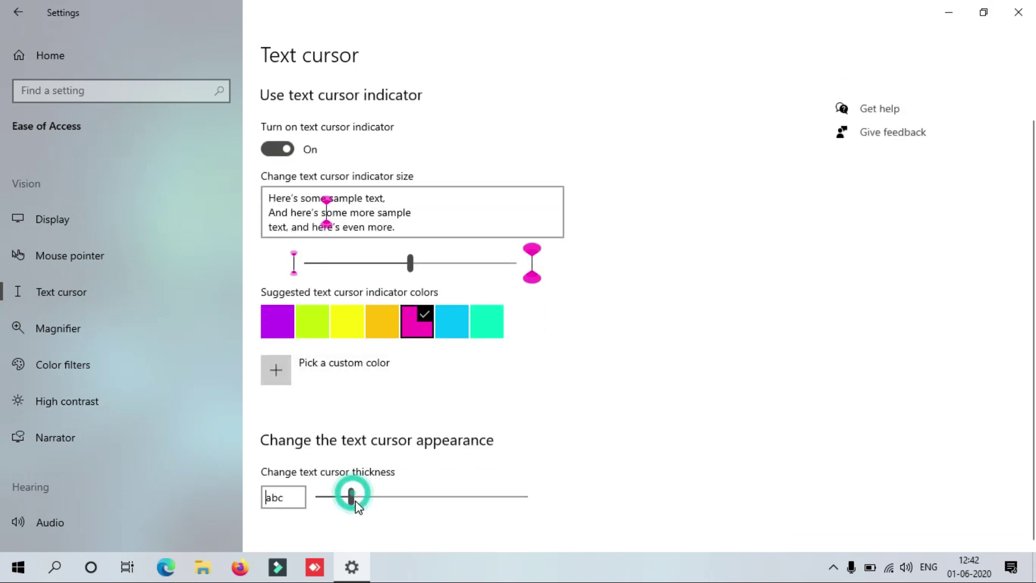
{"action": "left_click", "coordinate": [948, 12]}
- Dismiss the desktop context menu and launch WordPad through the Run dialog
{"action": "right_click", "coordinate": [522, 129]}
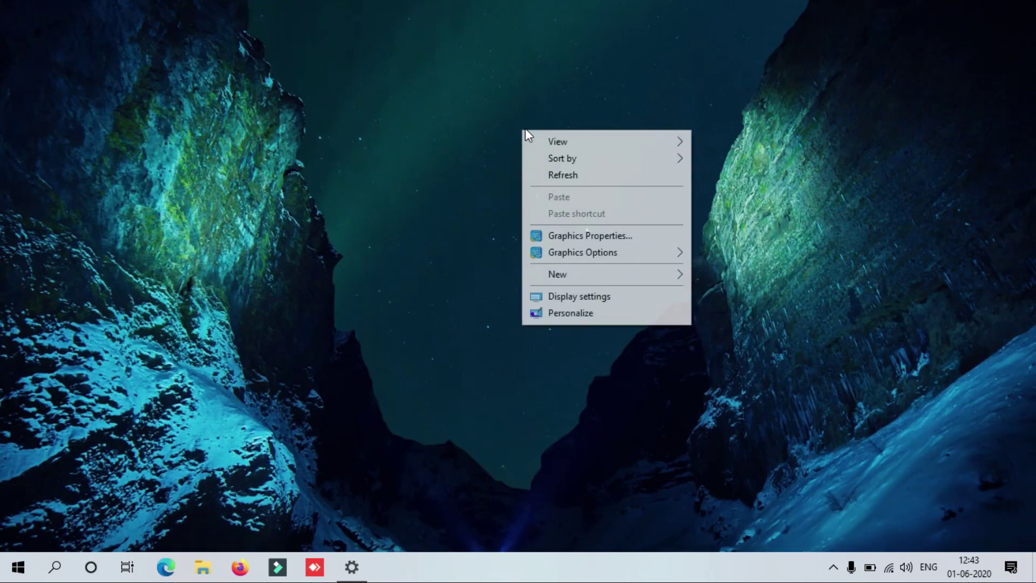
{"action": "mouse_move", "coordinate": [659, 143]}
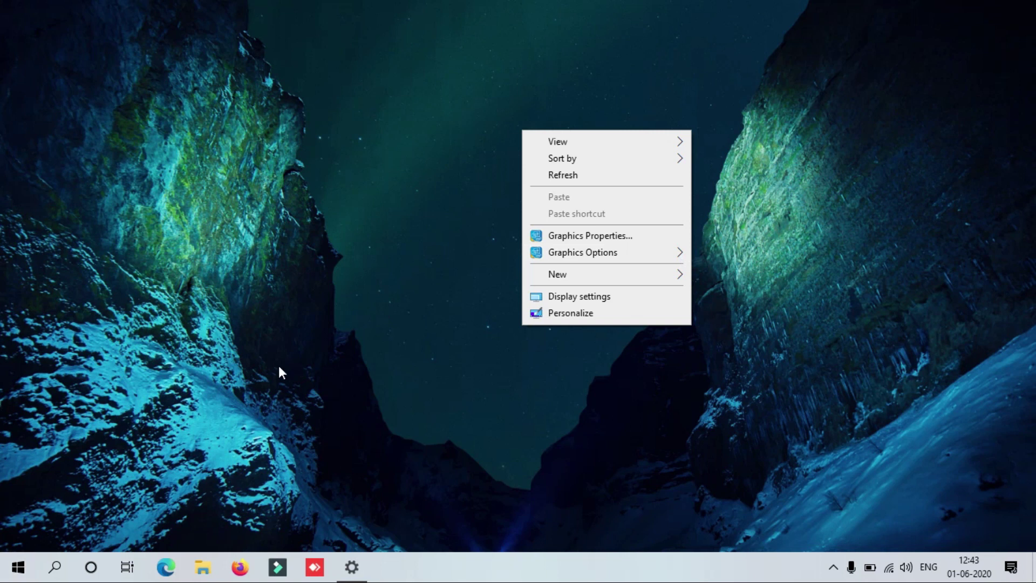
{"action": "key", "text": "super+r"}
{"action": "key", "text": "w"}
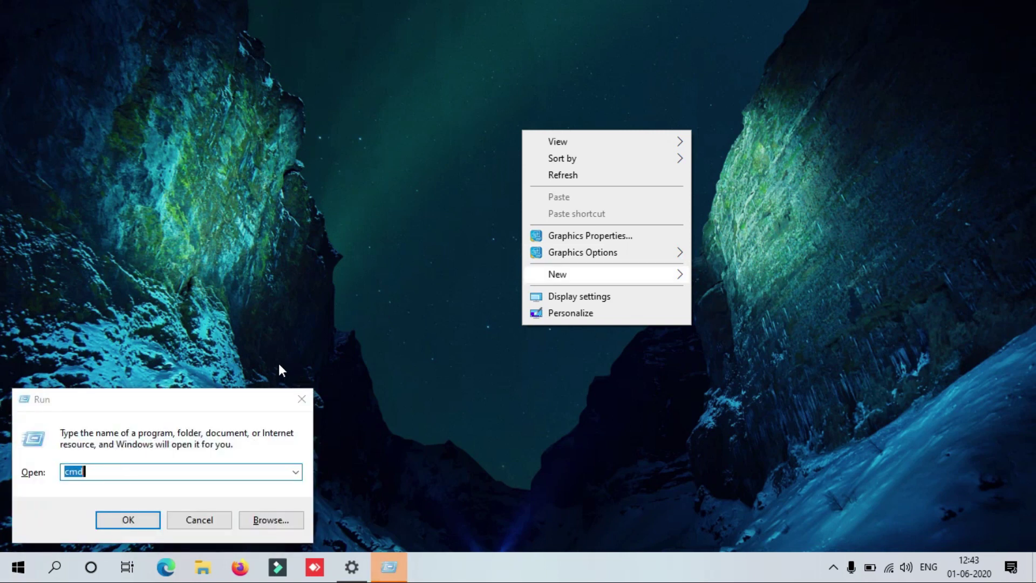
{"action": "left_click", "coordinate": [278, 364]}
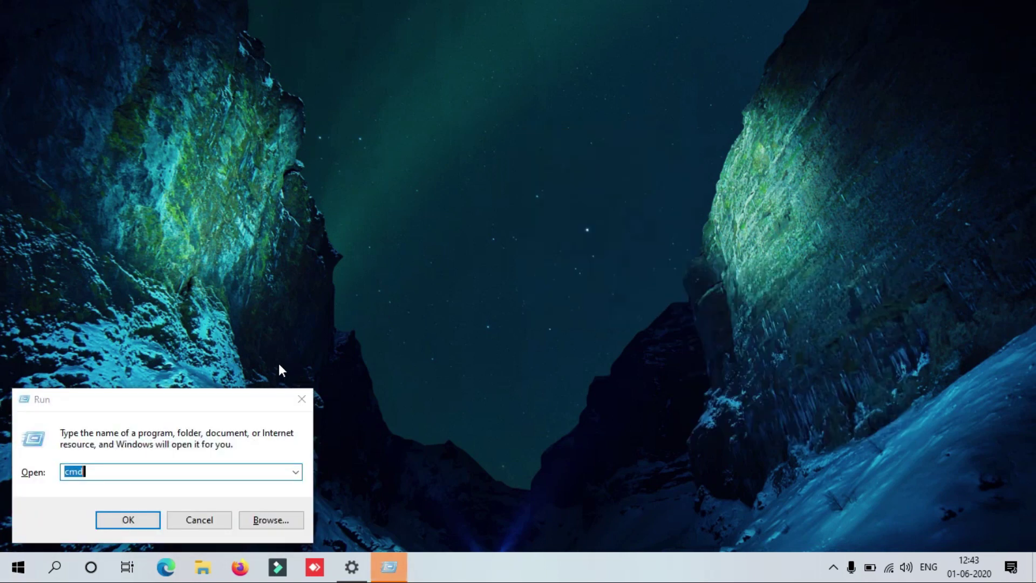
{"action": "left_click", "coordinate": [98, 473]}
{"action": "key", "text": "ctrl+a"}
{"action": "key", "text": "BackSpace"}
{"action": "type", "text": "wor"}
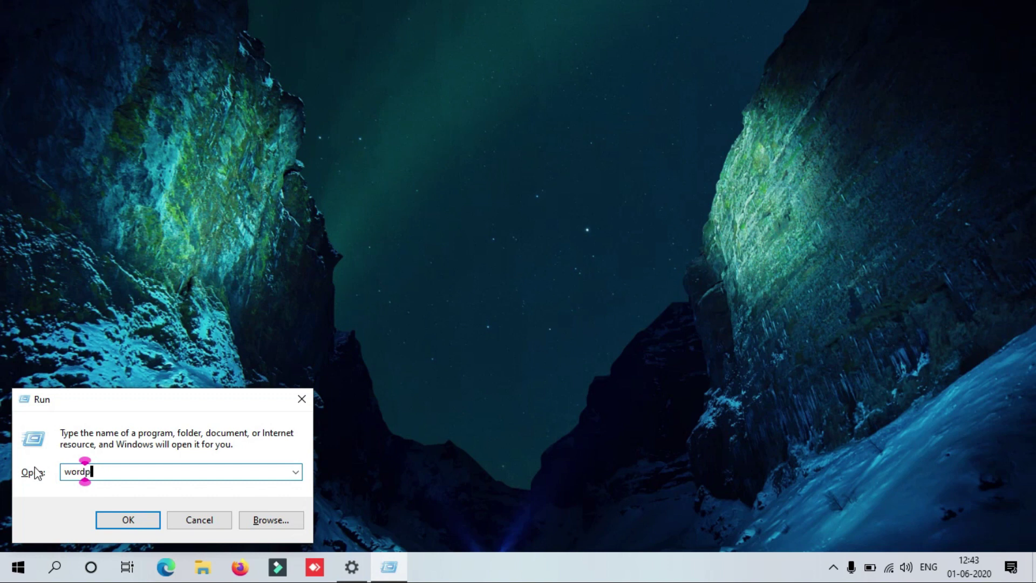
{"action": "key", "text": "Return"}
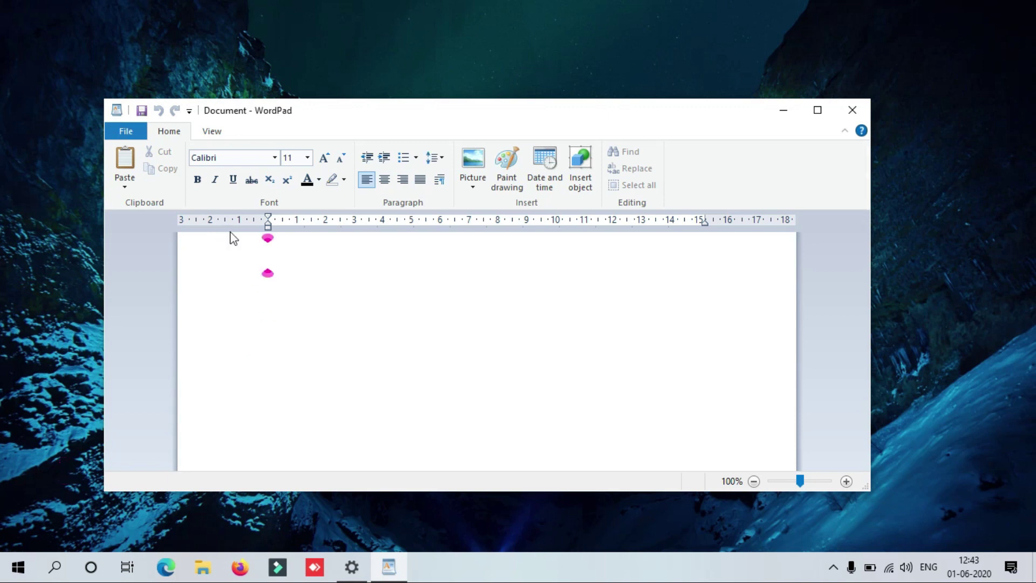
- Try the text cursor indicator by entering a line of random letters in WordPad, and close the document
{"action": "type", "text": "n"}
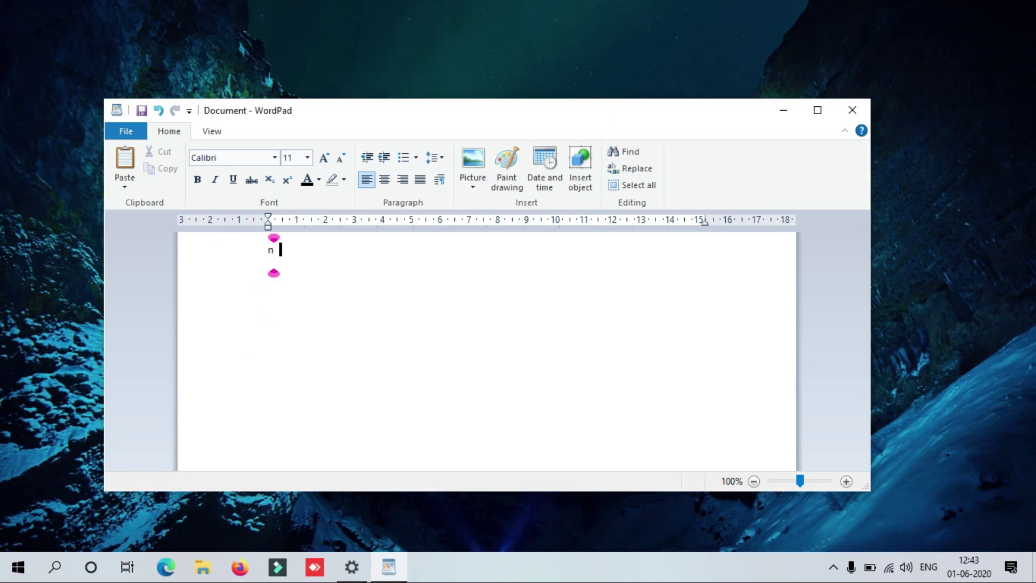
{"action": "type", "text": "gfgff flfbfffgmnlgngnnfnflfnfnmgfjffmlf"}
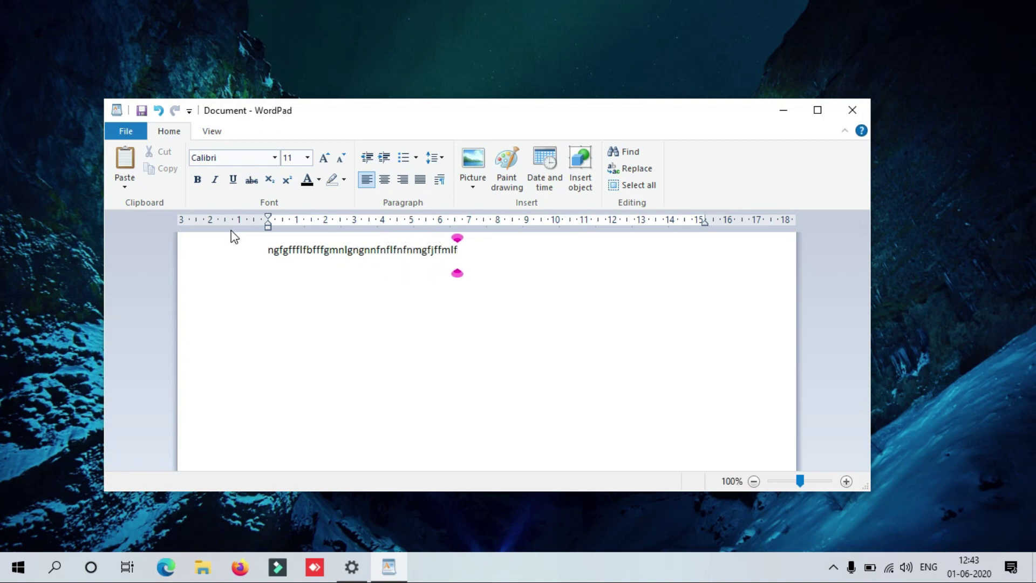
{"action": "left_click", "coordinate": [851, 110]}
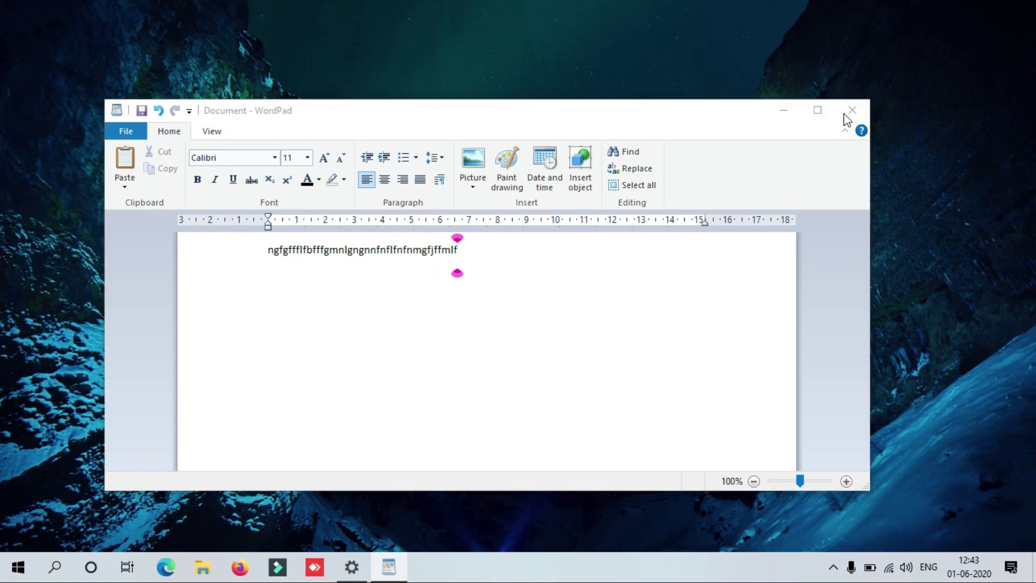
{"action": "left_click", "coordinate": [511, 306]}
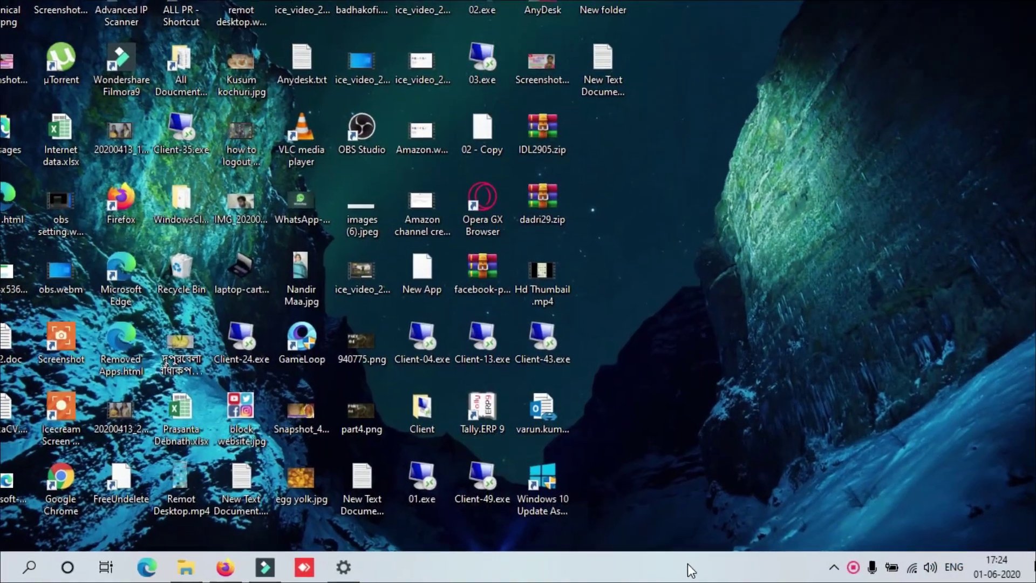
- Open Task Manager from the taskbar and start providing feedback on the Settings process
{"action": "right_click", "coordinate": [691, 566]}
{"action": "left_click", "coordinate": [752, 479]}
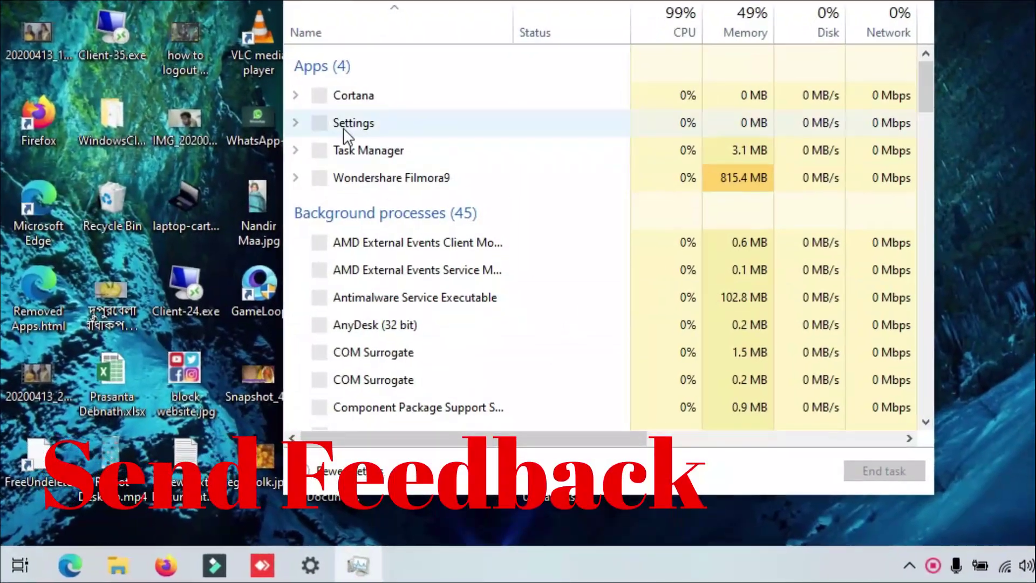
{"action": "right_click", "coordinate": [351, 140]}
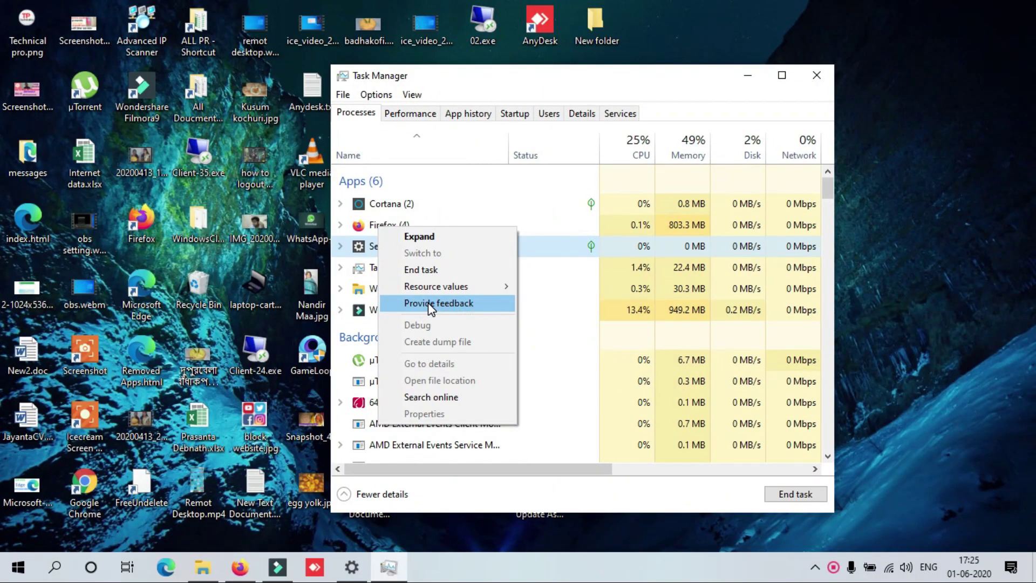
{"action": "left_click", "coordinate": [429, 306]}
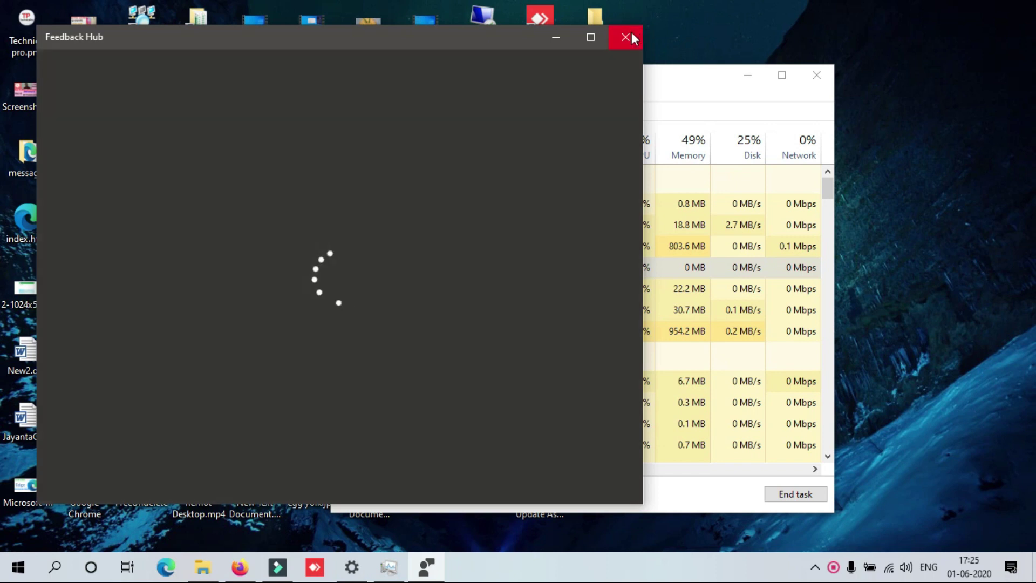
- Close Feedback Hub, show the Settings process's feedback option again, and close Task Manager
{"action": "left_click", "coordinate": [625, 37]}
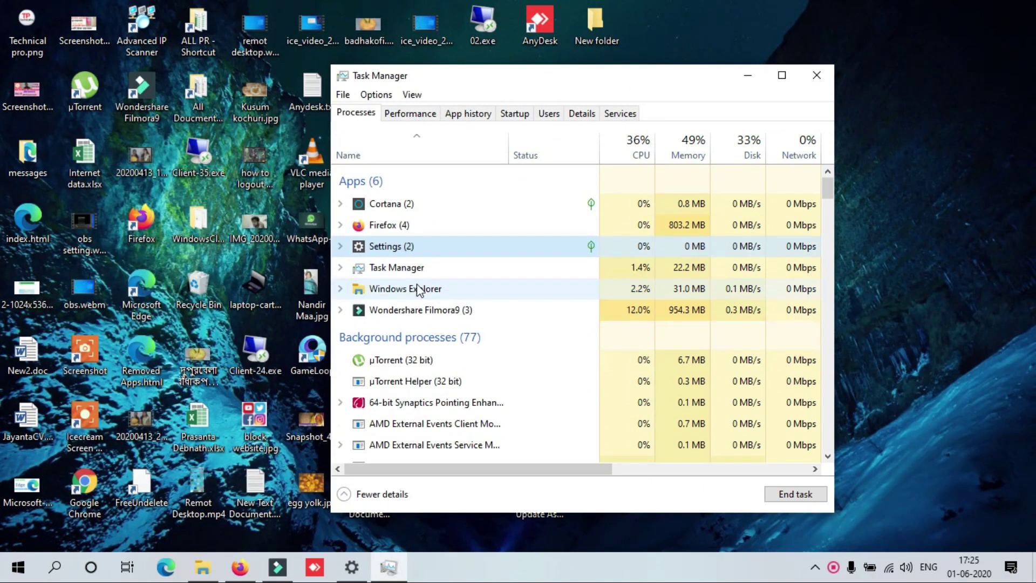
{"action": "right_click", "coordinate": [416, 247]}
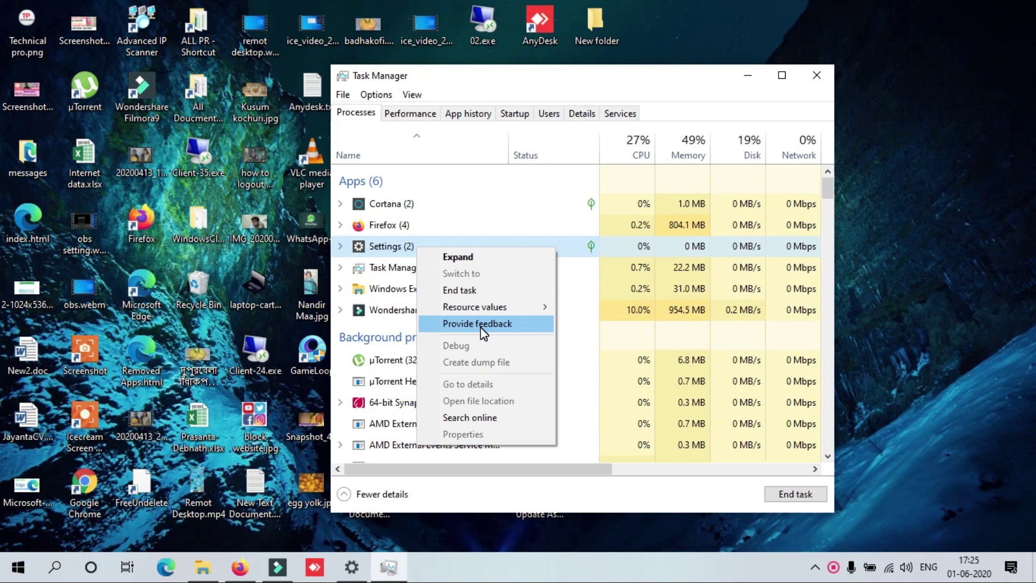
{"action": "left_click", "coordinate": [513, 579]}
{"action": "left_click", "coordinate": [817, 75]}
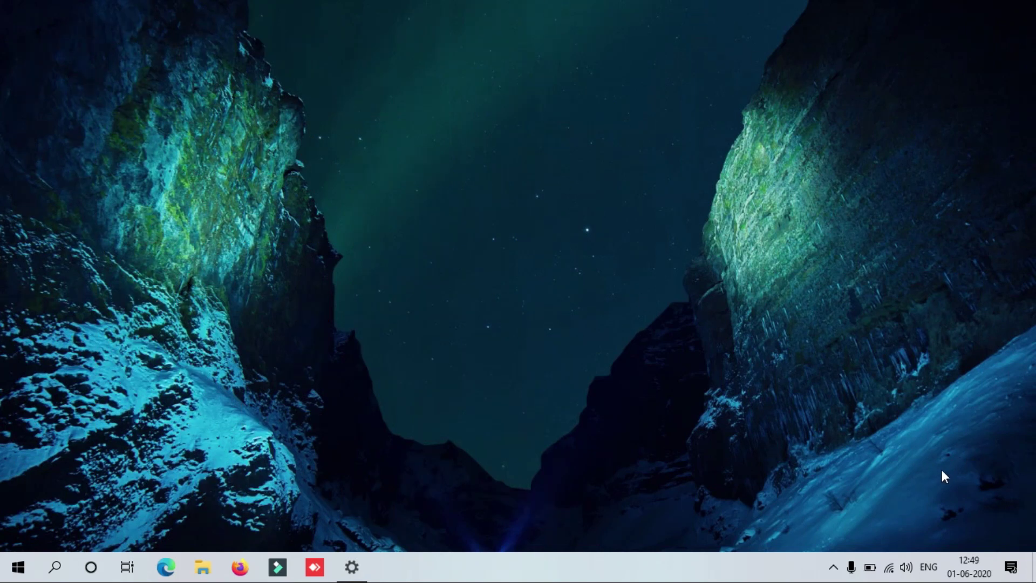
- Reopen Task Manager from the taskbar and move its window toward the middle of the desktop
{"action": "right_click", "coordinate": [511, 575]}
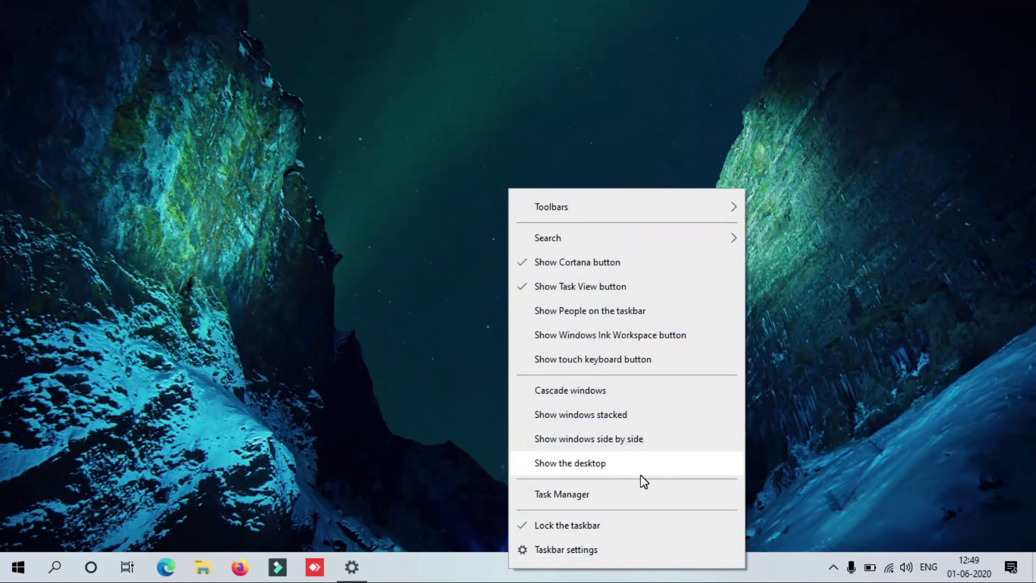
{"action": "left_click", "coordinate": [558, 494]}
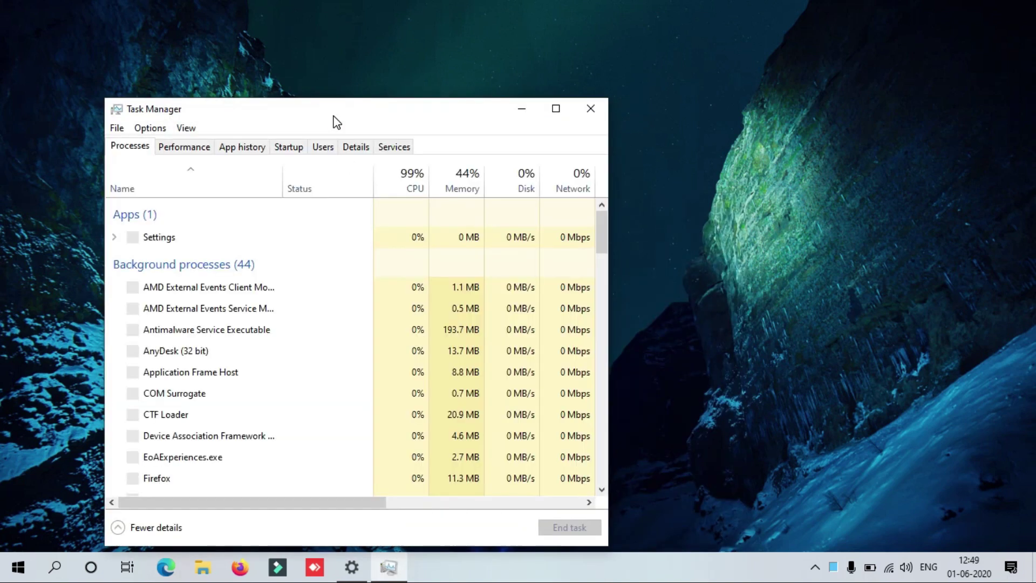
{"action": "left_click_drag", "start_coordinate": [342, 115], "coordinate": [513, 145]}
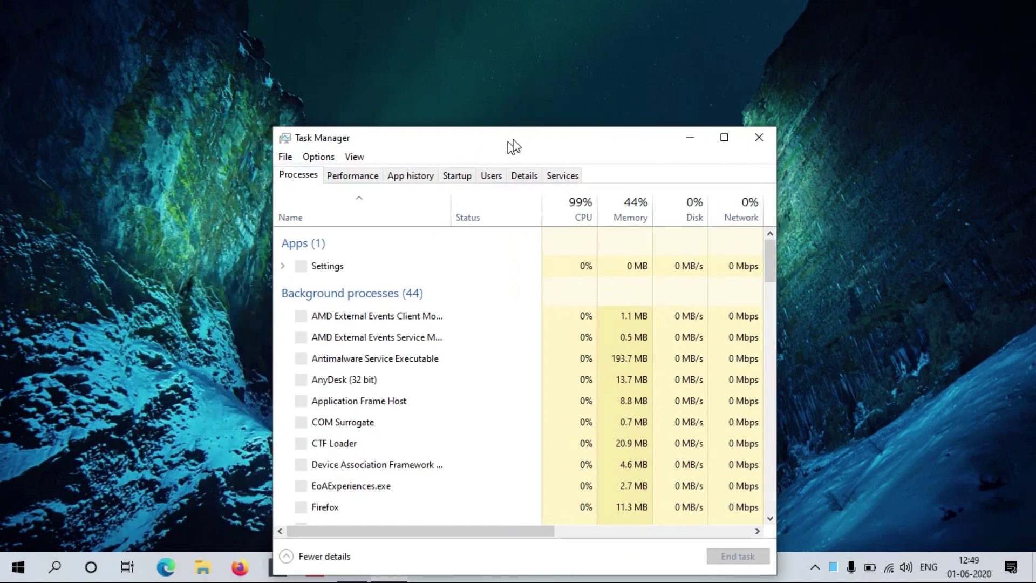
- Examine the performance graphs for the CPU, Disk 0, Wi-Fi and both GPUs, and return to the CPU graph
{"action": "left_click", "coordinate": [415, 116]}
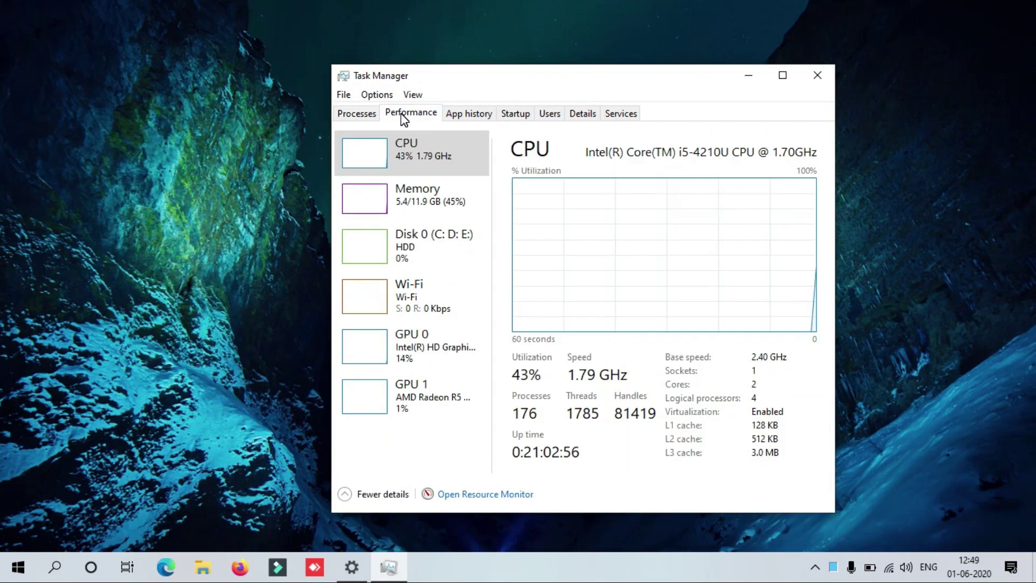
{"action": "left_click", "coordinate": [423, 164]}
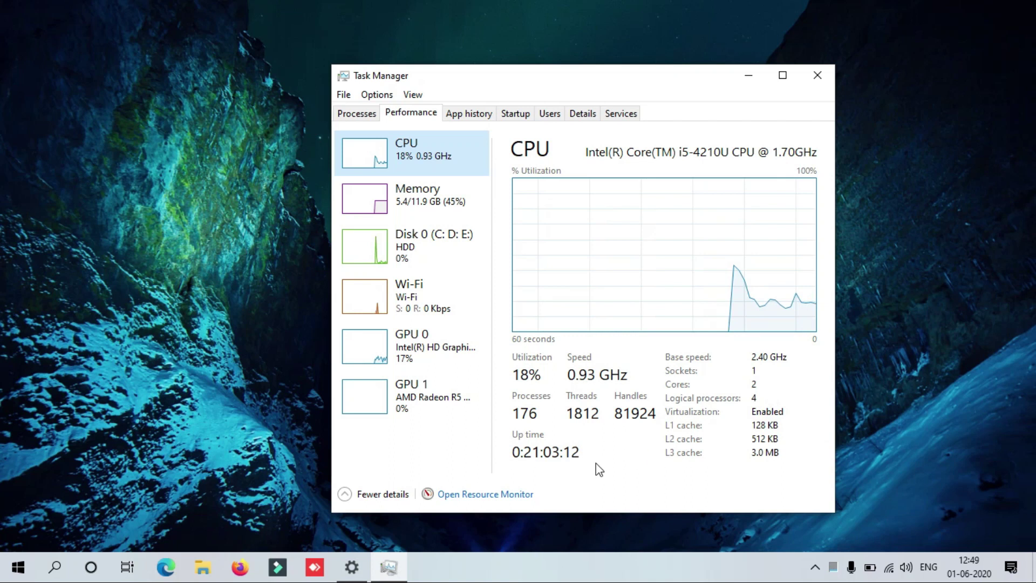
{"action": "left_click", "coordinate": [401, 258]}
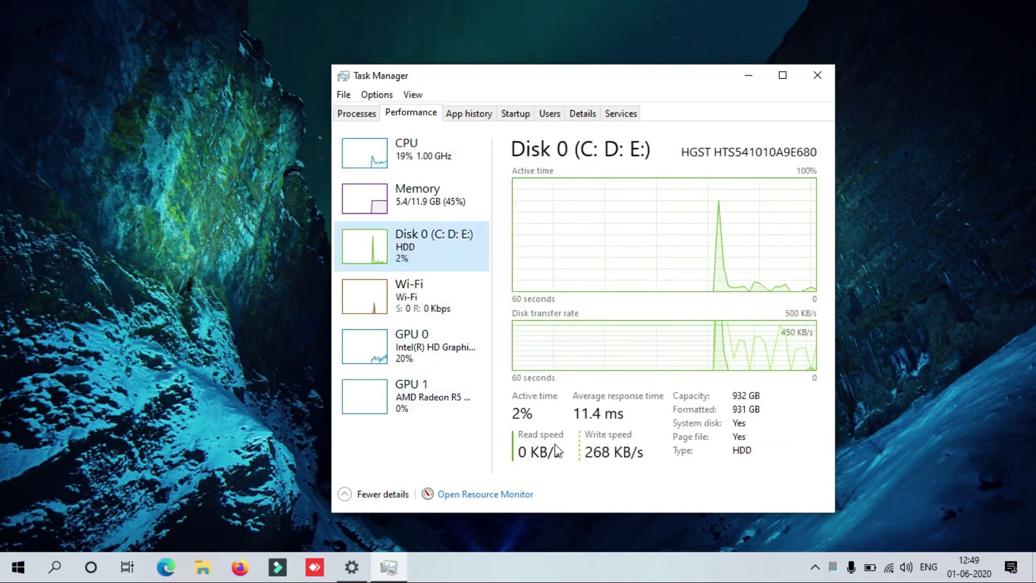
{"action": "left_click", "coordinate": [411, 308]}
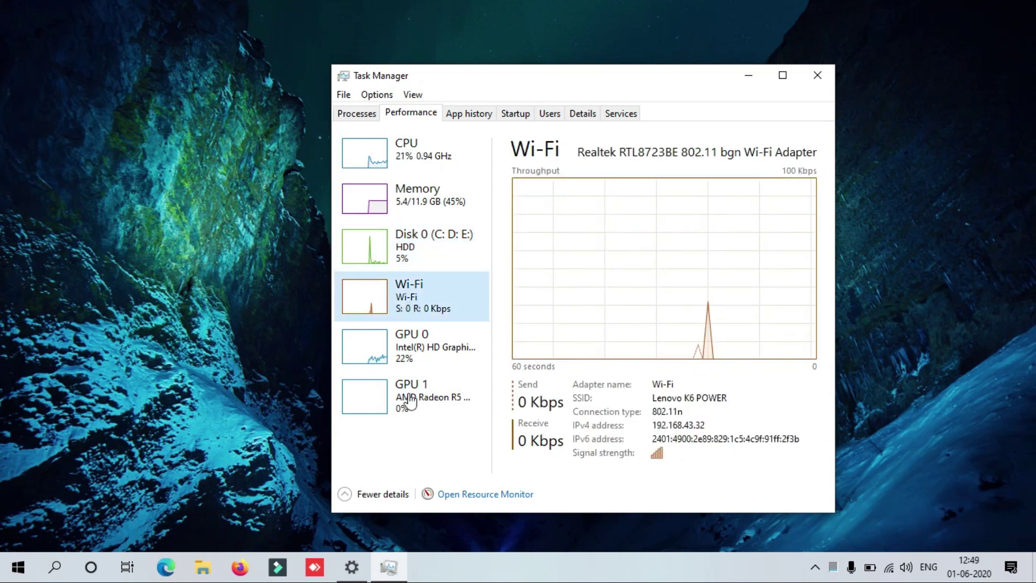
{"action": "left_click", "coordinate": [372, 340]}
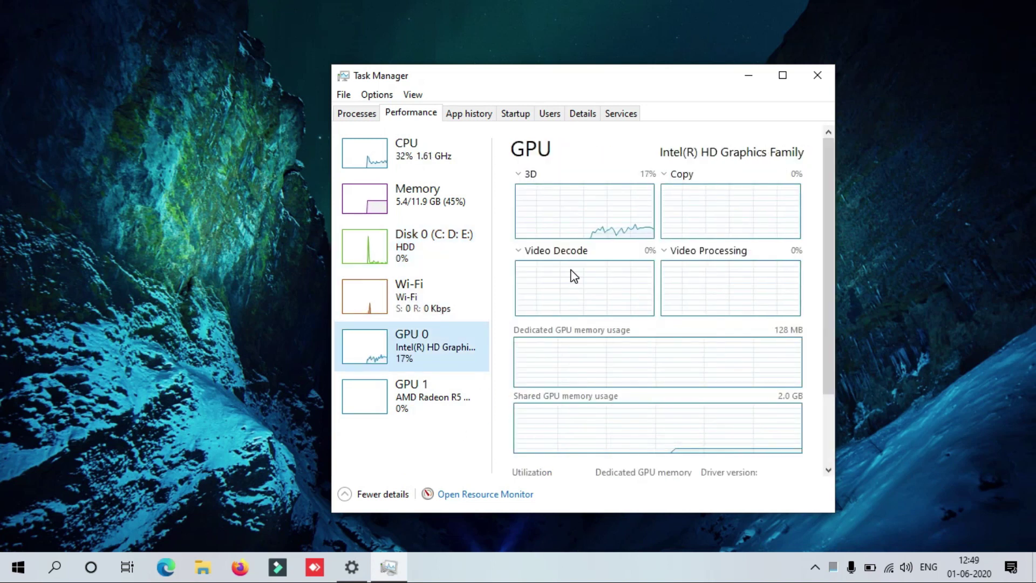
{"action": "left_click", "coordinate": [440, 415]}
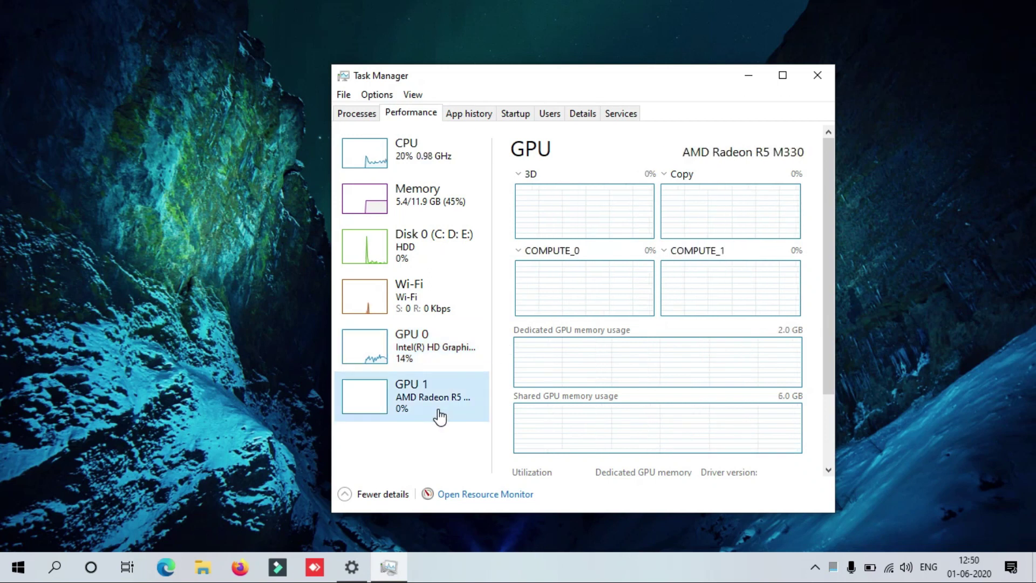
{"action": "left_click", "coordinate": [377, 172]}
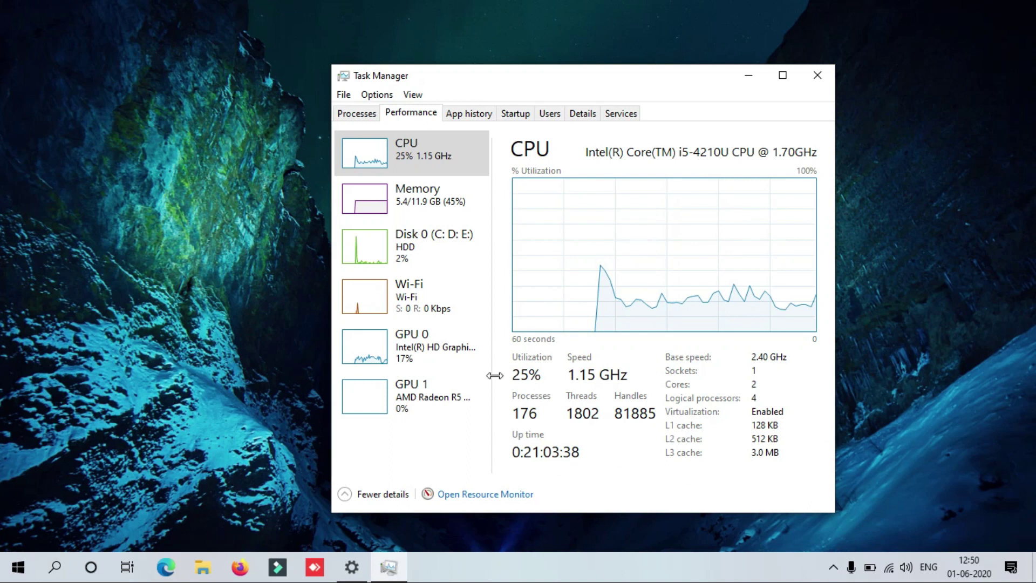
- View the app resource usage history and the list of startup programs in Task Manager
{"action": "left_click", "coordinate": [470, 120]}
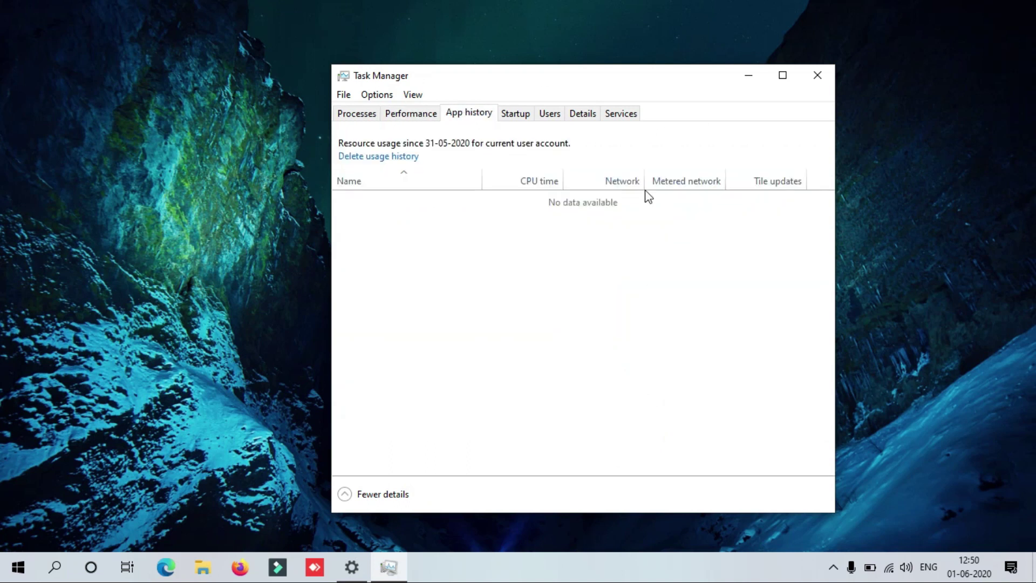
{"action": "left_click", "coordinate": [518, 114]}
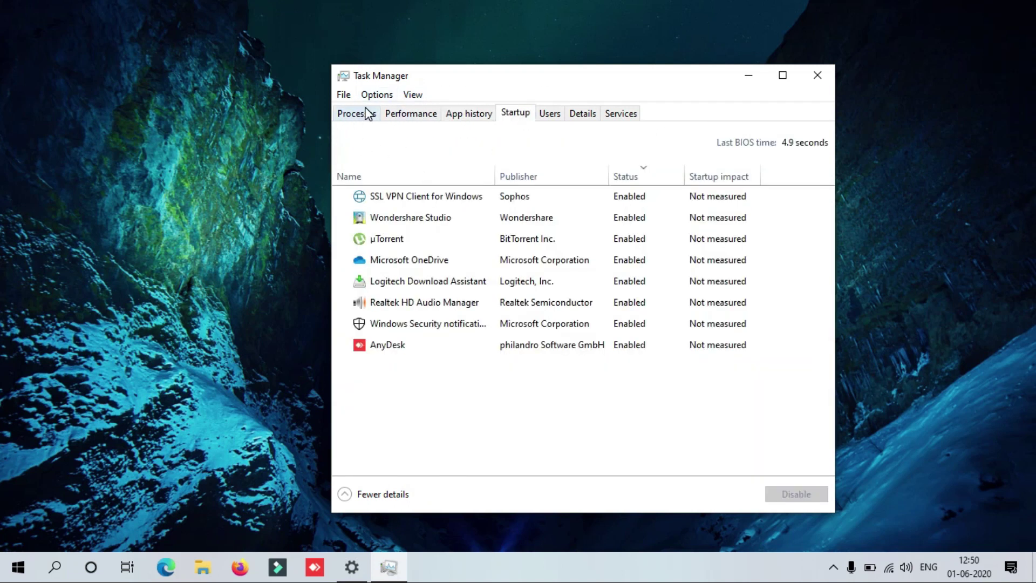